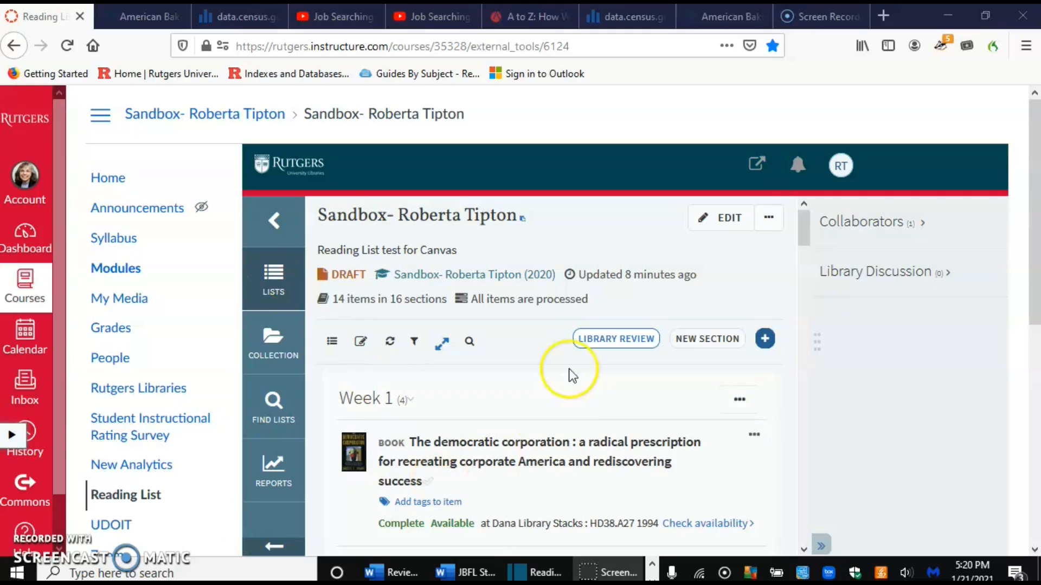
- Install the Cite It! bookmarklet from the reading list's user menu onto the browser's bookmarks bar and close its dialog
{"action": "scroll", "coordinate": [564, 374], "scroll_direction": "down", "scroll_amount": 10}
{"action": "scroll", "coordinate": [553, 379], "scroll_direction": "down", "scroll_amount": 10}
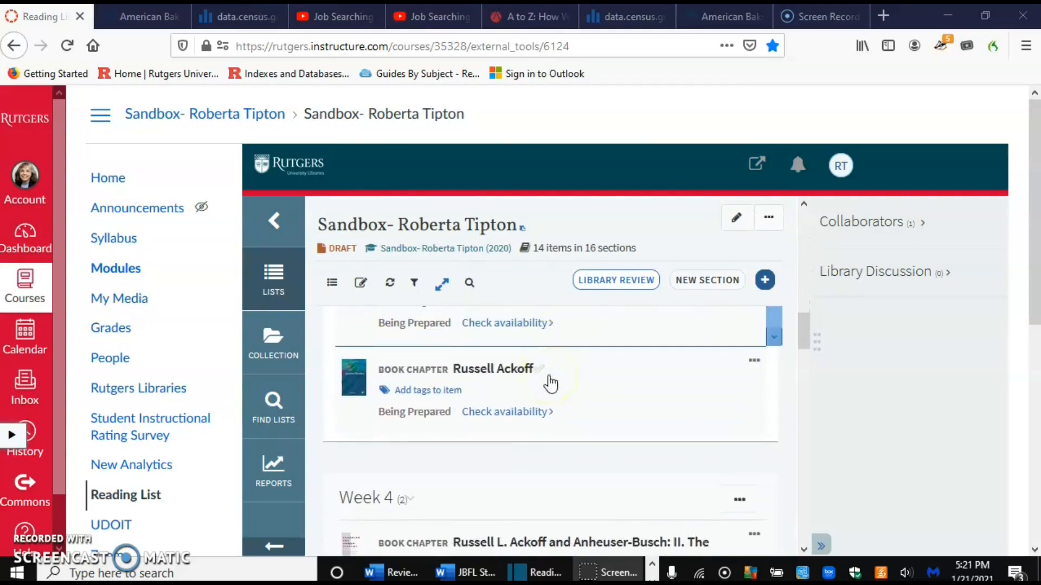
{"action": "scroll", "coordinate": [551, 383], "scroll_direction": "down", "scroll_amount": 8}
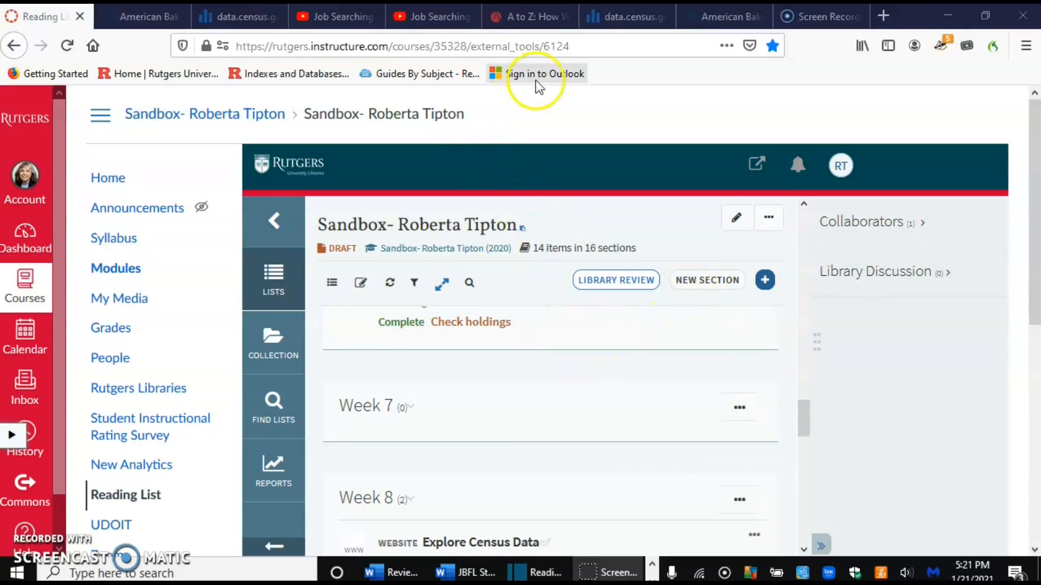
{"action": "left_click", "coordinate": [861, 266]}
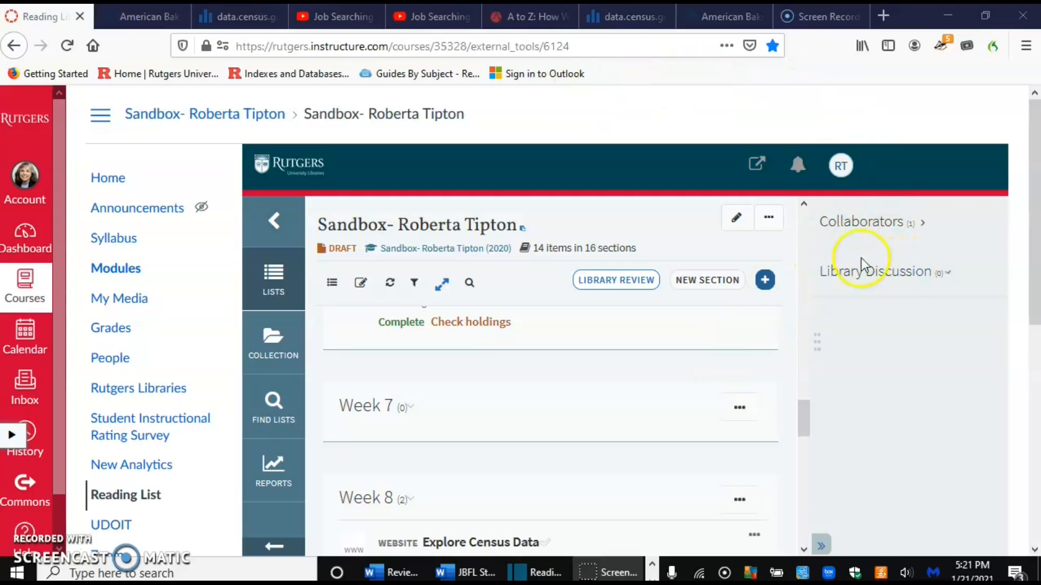
{"action": "left_click", "coordinate": [841, 166]}
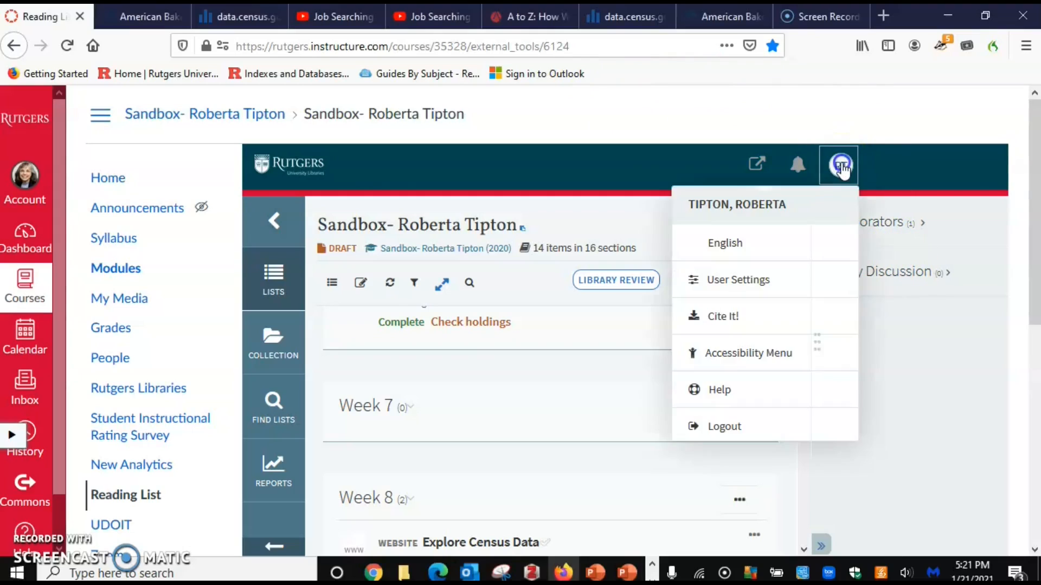
{"action": "left_click", "coordinate": [706, 320]}
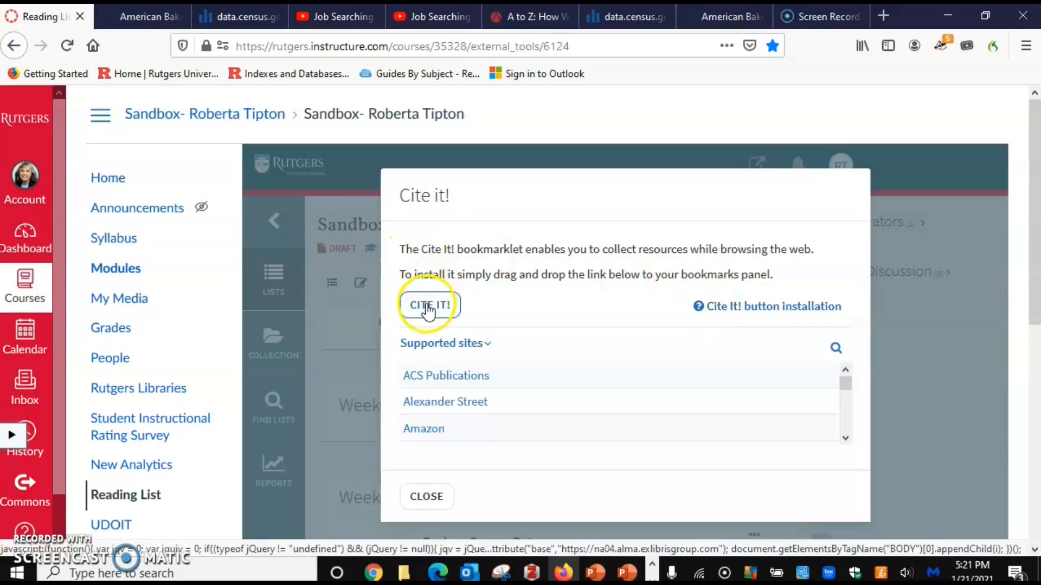
{"action": "mouse_move", "coordinate": [427, 307]}
{"action": "left_mouse_down"}
{"action": "mouse_move", "coordinate": [643, 128]}
{"action": "mouse_move", "coordinate": [655, 87]}
{"action": "mouse_move", "coordinate": [635, 77]}
{"action": "left_mouse_up"}
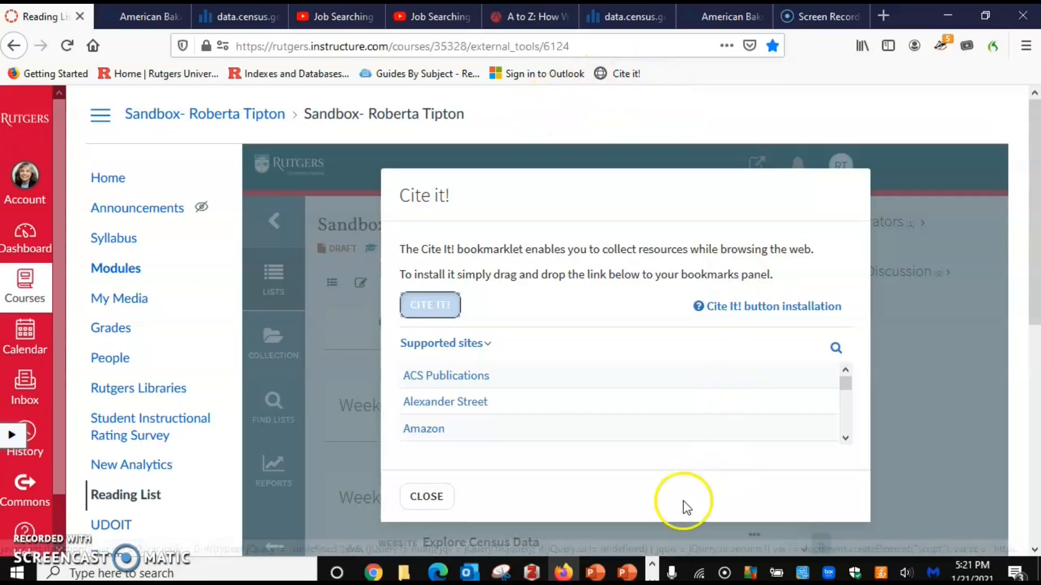
{"action": "left_click", "coordinate": [427, 497]}
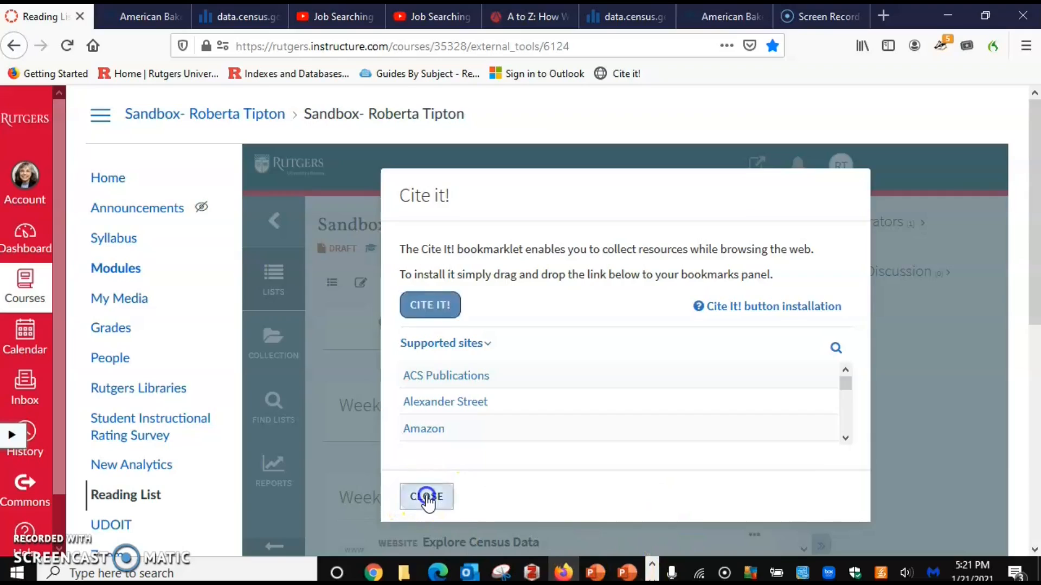
- Start adding items to the Week 7 section of the reading list
{"action": "left_click", "coordinate": [740, 408]}
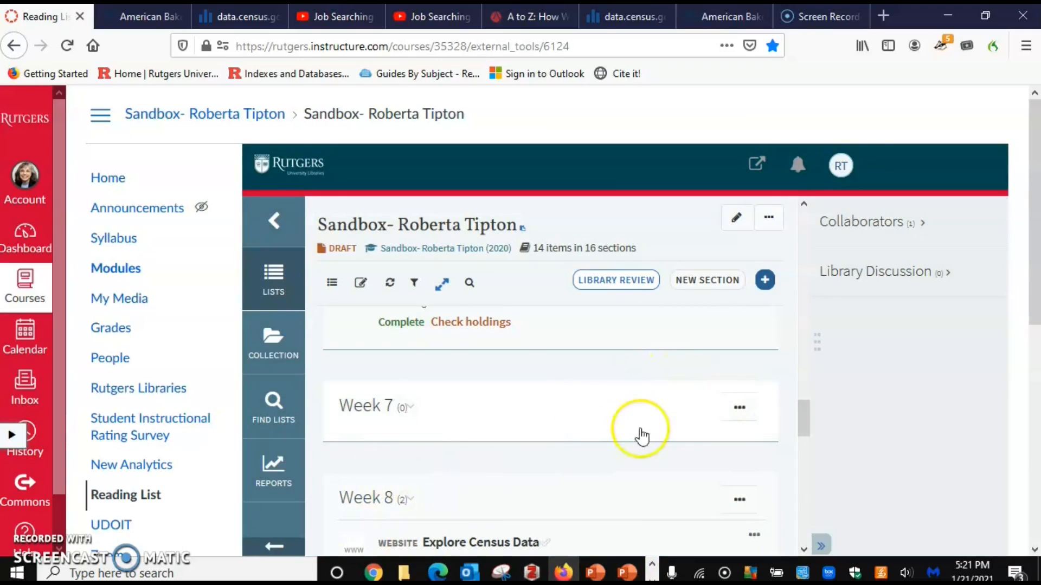
{"action": "left_click", "coordinate": [738, 407]}
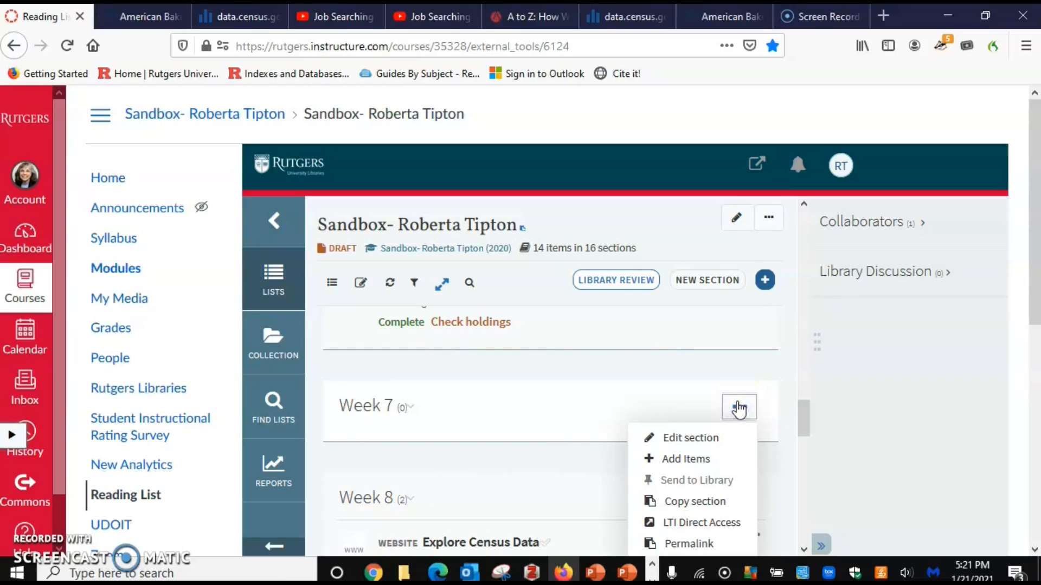
{"action": "left_click", "coordinate": [690, 461]}
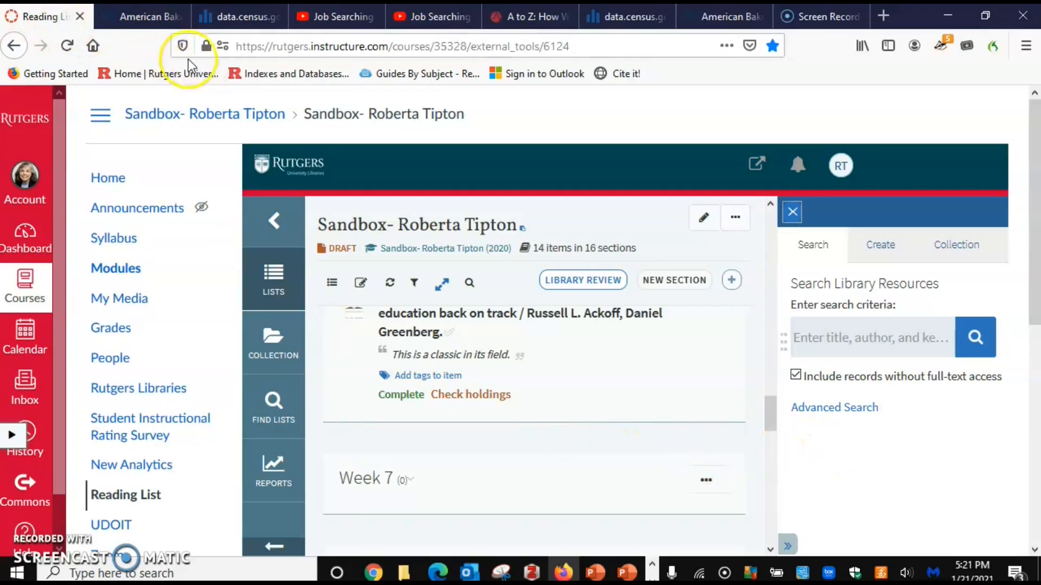
- Start a Cite It! citation for the YouTube video "Job Searching for Graduate Students part 1 Intro" and enter both presenters' names as author
{"action": "left_click", "coordinate": [328, 17]}
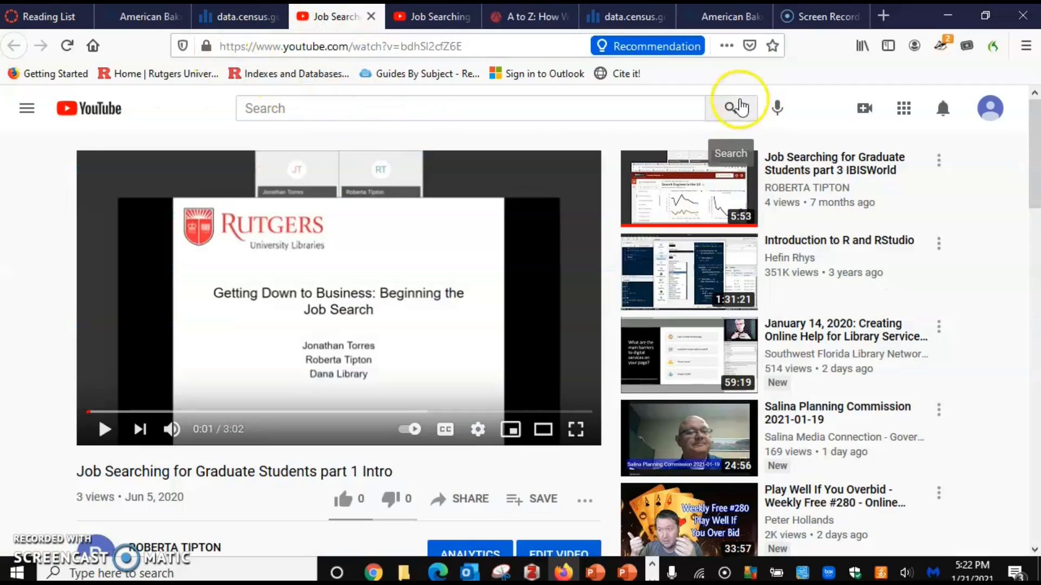
{"action": "left_click", "coordinate": [621, 72]}
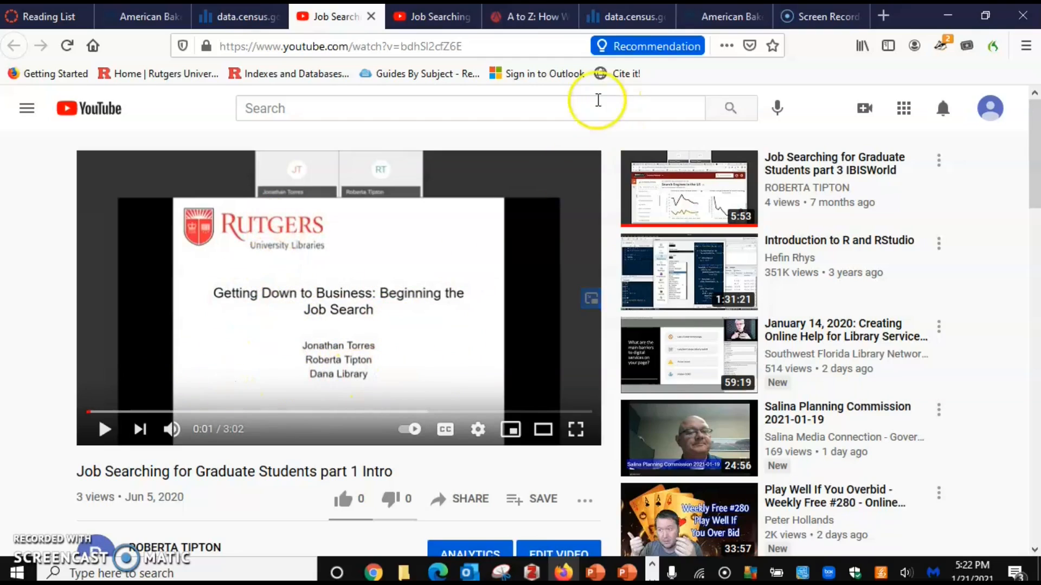
{"action": "left_click", "coordinate": [617, 79]}
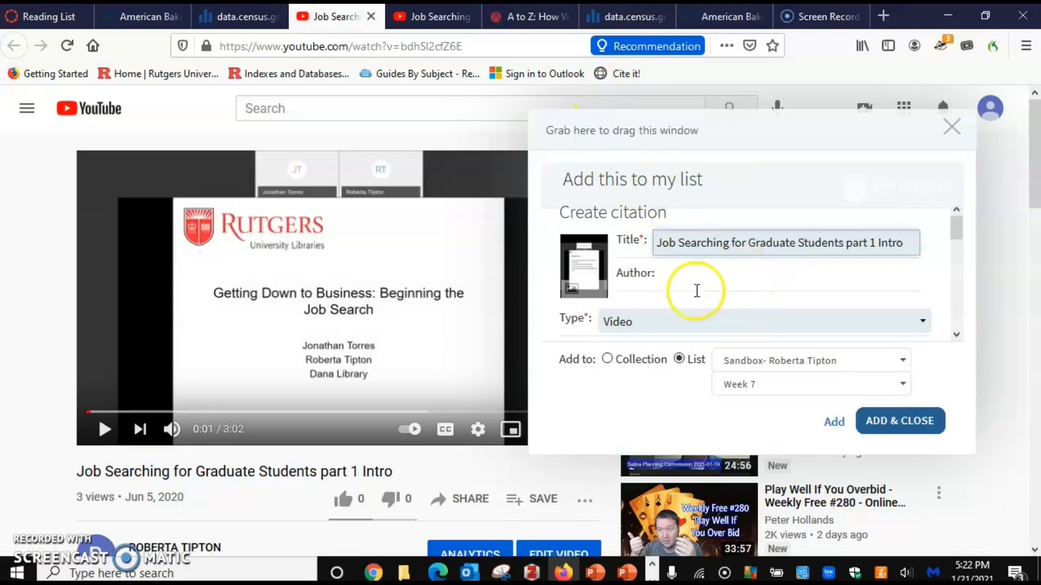
{"action": "left_click", "coordinate": [678, 279]}
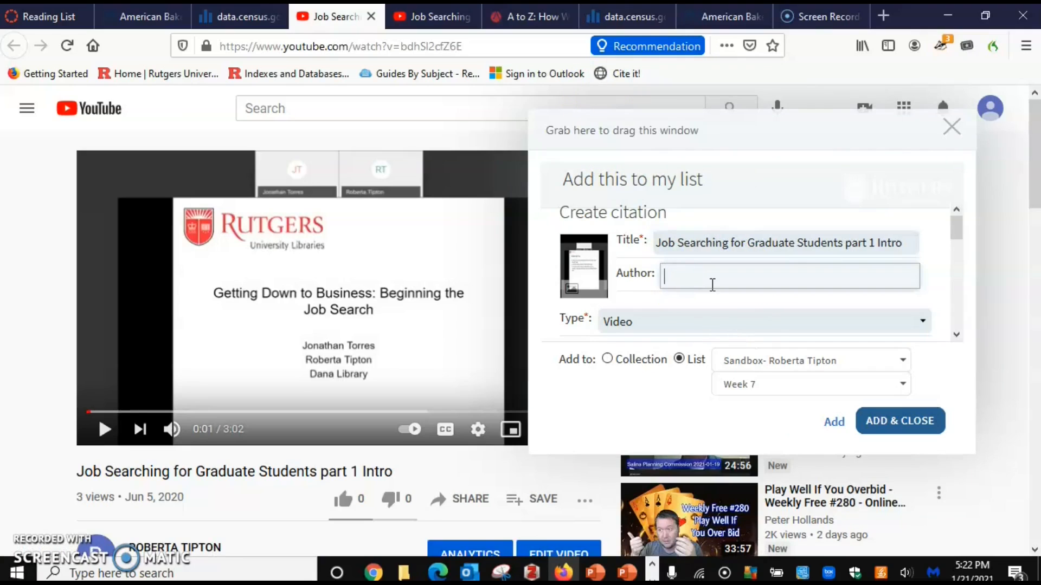
{"action": "type", "text": "Jan"}
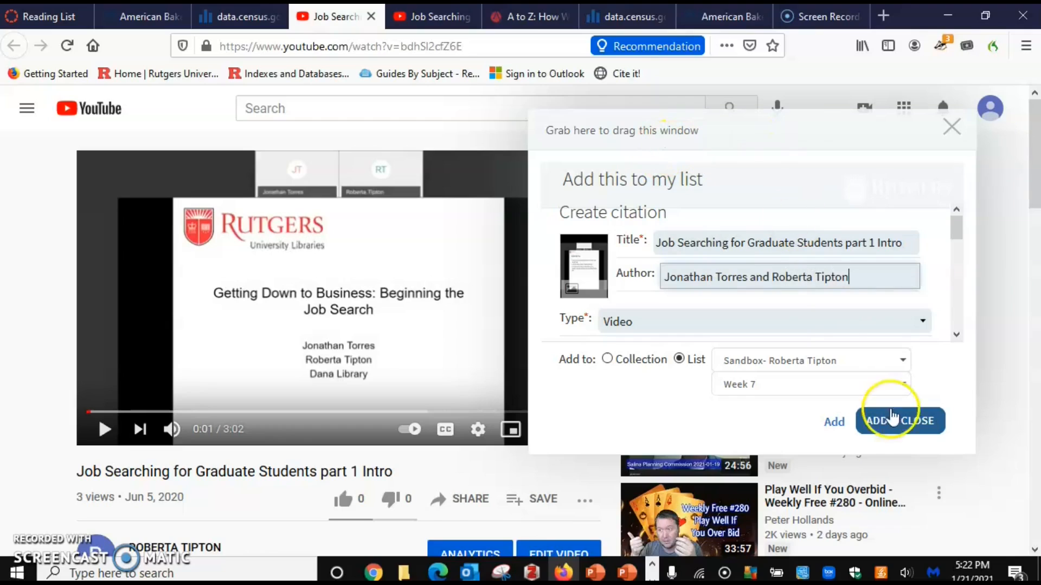
- Add the YouTube video citation to Week 7 of the sandbox list with No Processing Required
{"action": "scroll", "coordinate": [877, 282], "scroll_direction": "down", "scroll_amount": 2}
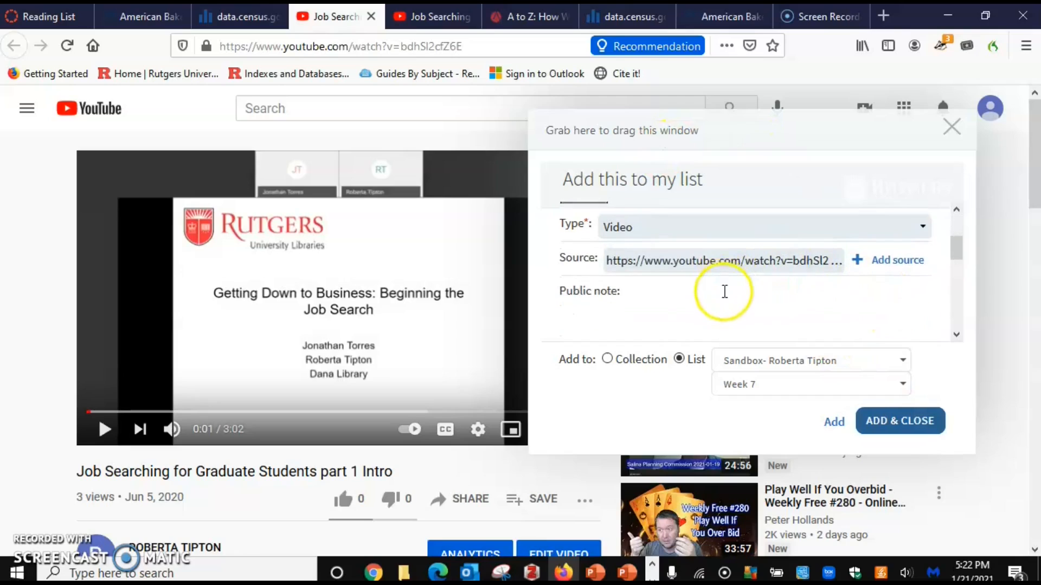
{"action": "scroll", "coordinate": [725, 290], "scroll_direction": "down", "scroll_amount": 2}
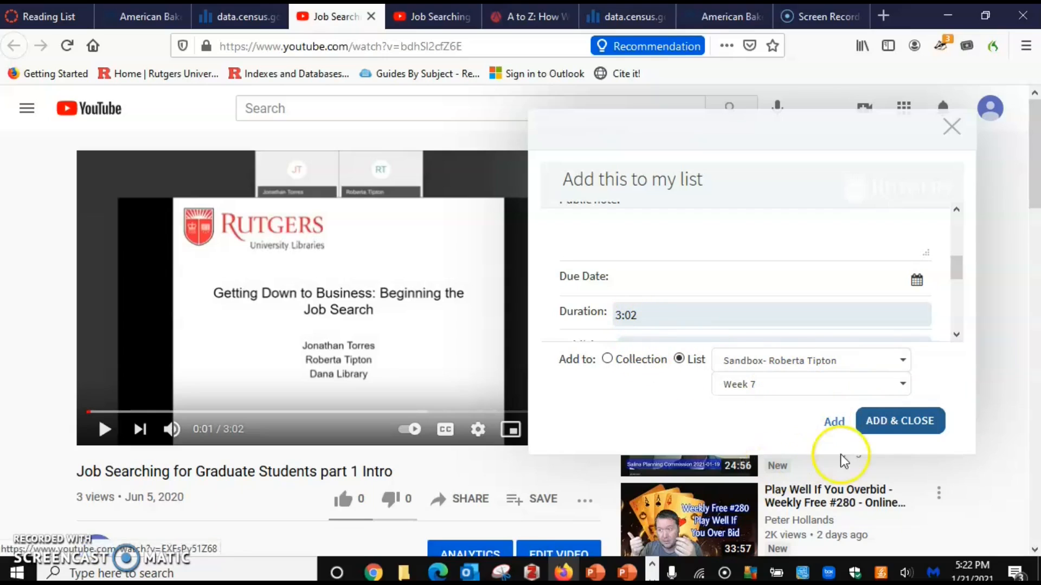
{"action": "left_click", "coordinate": [904, 432]}
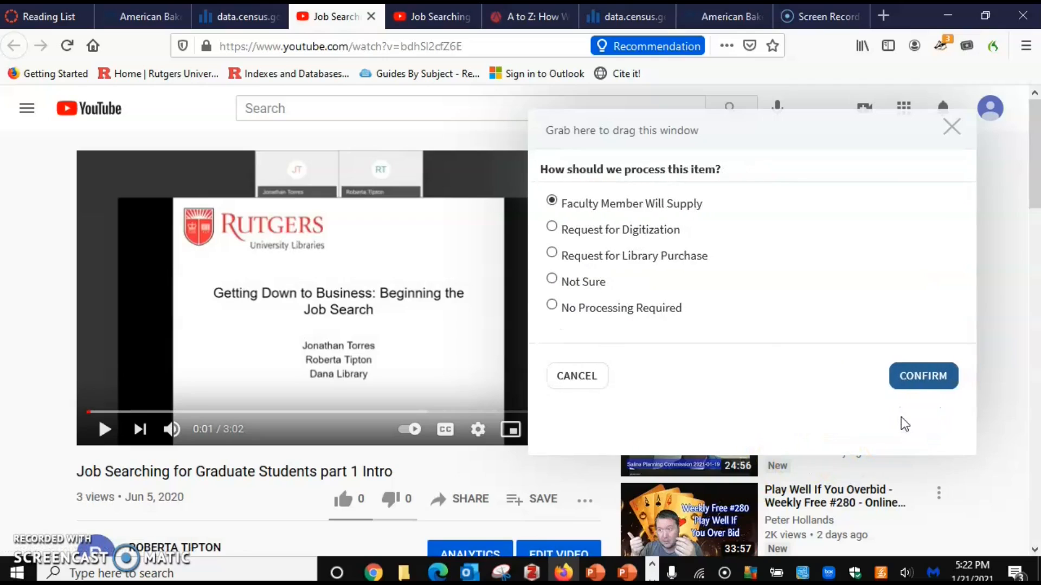
{"action": "left_click", "coordinate": [551, 307]}
{"action": "left_click", "coordinate": [920, 376]}
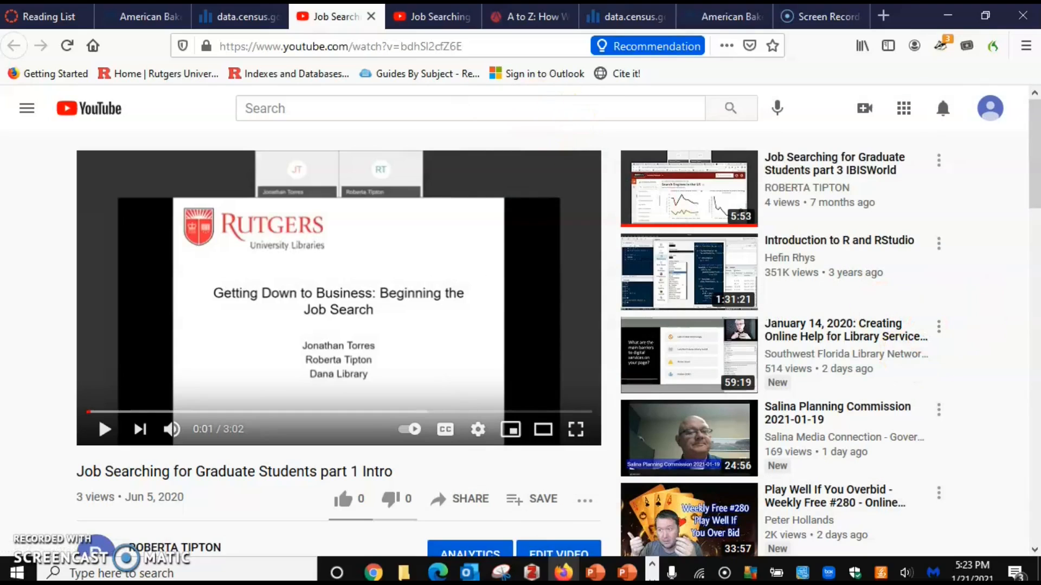
- Start a Cite It! citation for Alexander Street's "A to Z: How Writing Changed the World" and enter the director's name, surname first, as author
{"action": "left_click", "coordinate": [522, 15]}
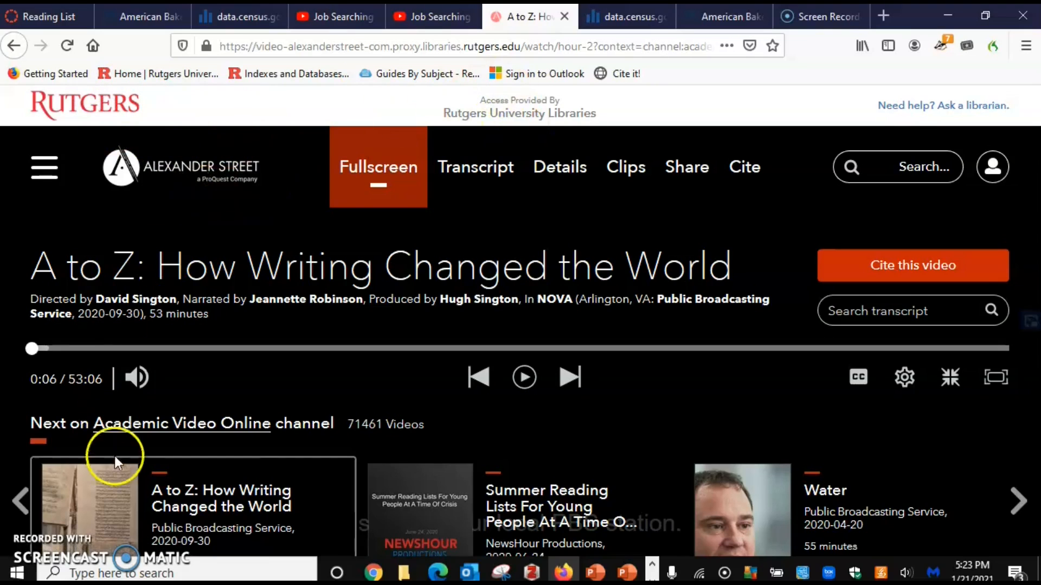
{"action": "scroll", "coordinate": [111, 428], "scroll_direction": "down", "scroll_amount": 3}
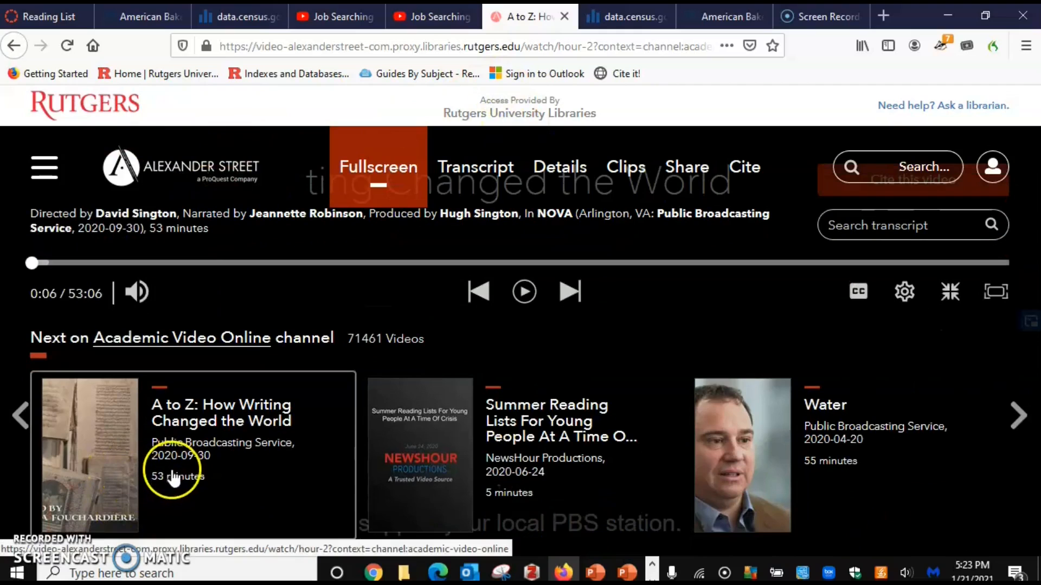
{"action": "scroll", "coordinate": [400, 246], "scroll_direction": "up", "scroll_amount": 3}
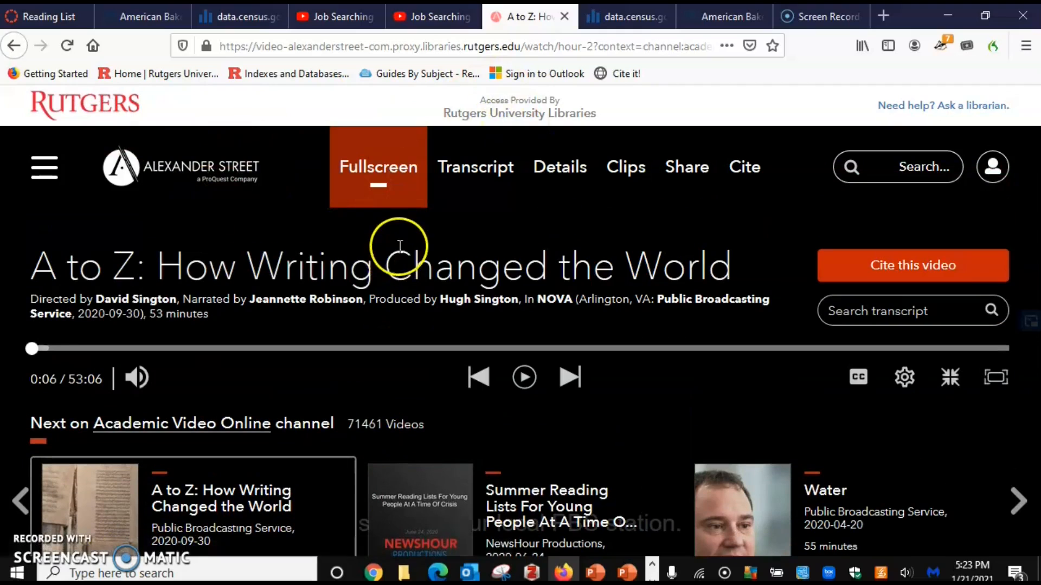
{"action": "left_click", "coordinate": [623, 73]}
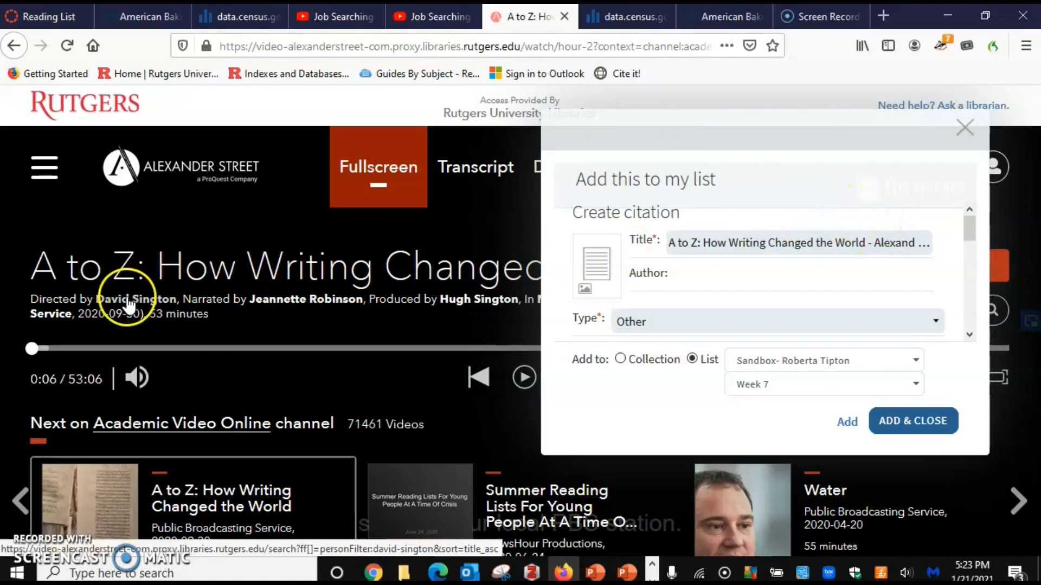
{"action": "left_click", "coordinate": [686, 274]}
{"action": "type", "text": "Sington, David"}
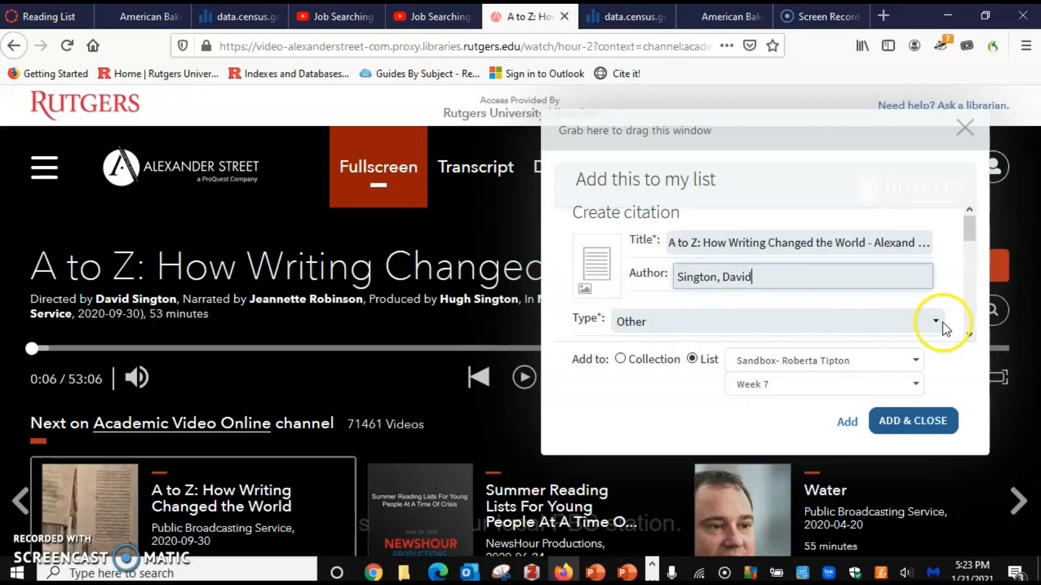
- Set the Alexander Street citation's type to Video
{"action": "left_click", "coordinate": [942, 327]}
{"action": "scroll", "coordinate": [835, 475], "scroll_direction": "up", "scroll_amount": 5}
{"action": "scroll", "coordinate": [832, 474], "scroll_direction": "up", "scroll_amount": 5}
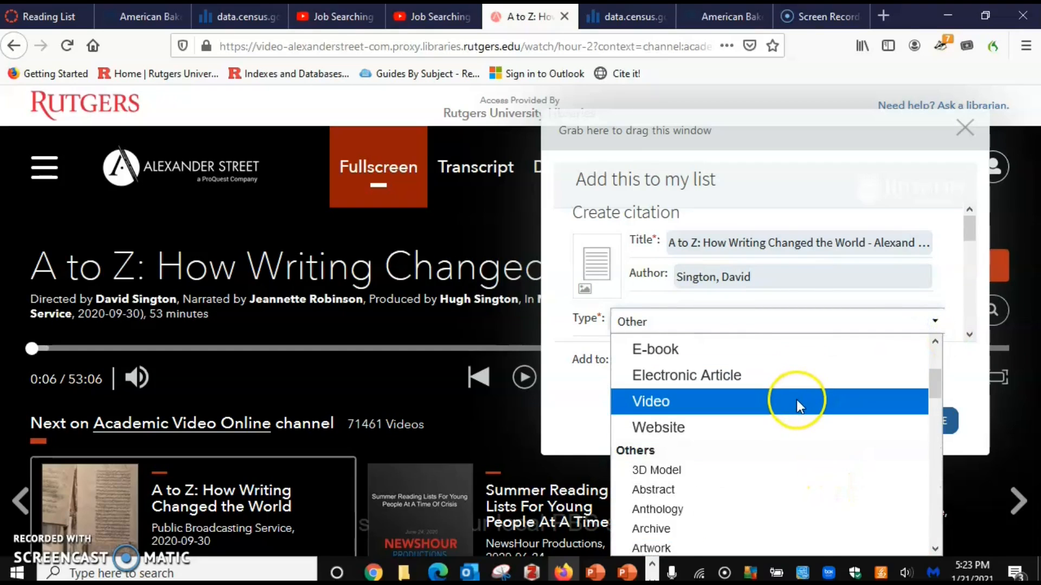
{"action": "left_click", "coordinate": [795, 401]}
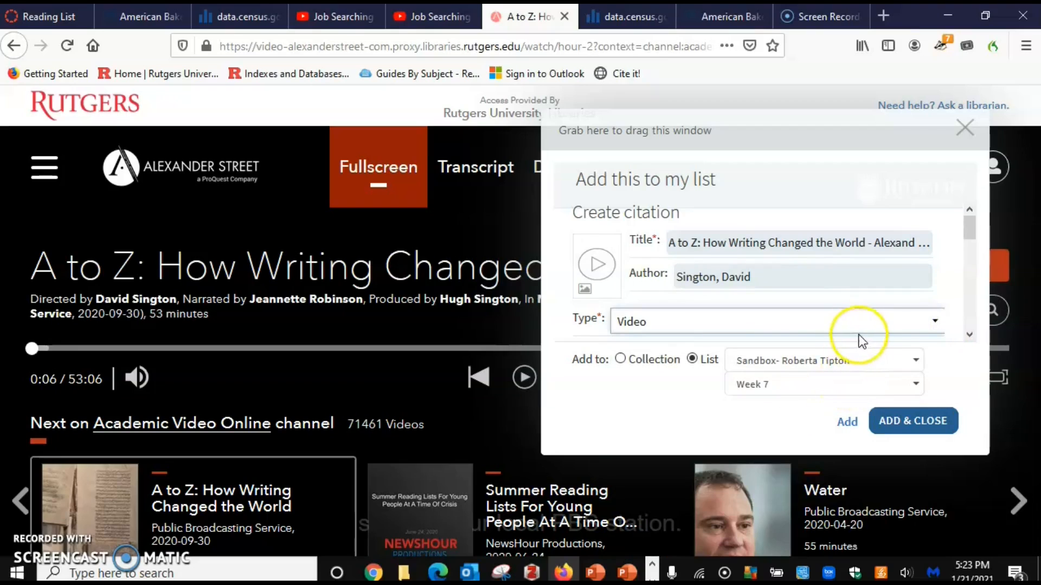
- Add the Alexander Street video citation to Week 7 of the sandbox list with No Processing Required
{"action": "scroll", "coordinate": [861, 334], "scroll_direction": "down", "scroll_amount": 6}
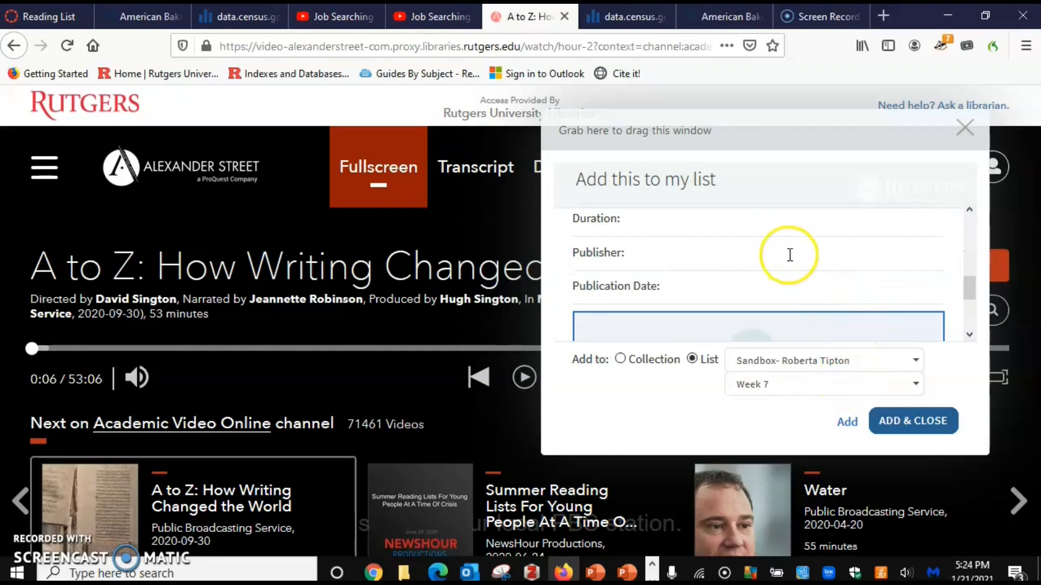
{"action": "scroll", "coordinate": [789, 255], "scroll_direction": "up", "scroll_amount": 4}
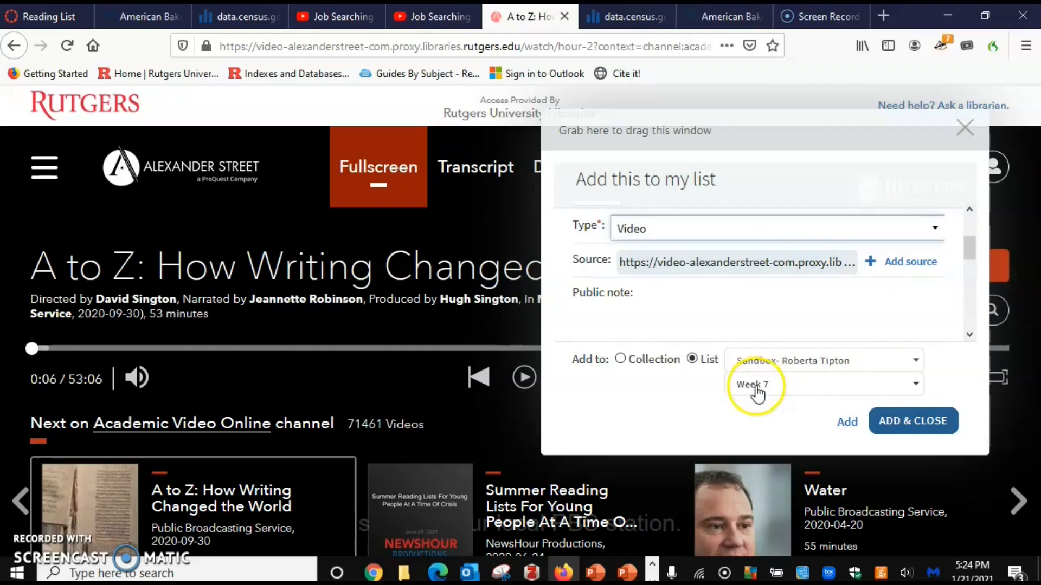
{"action": "left_click", "coordinate": [902, 424]}
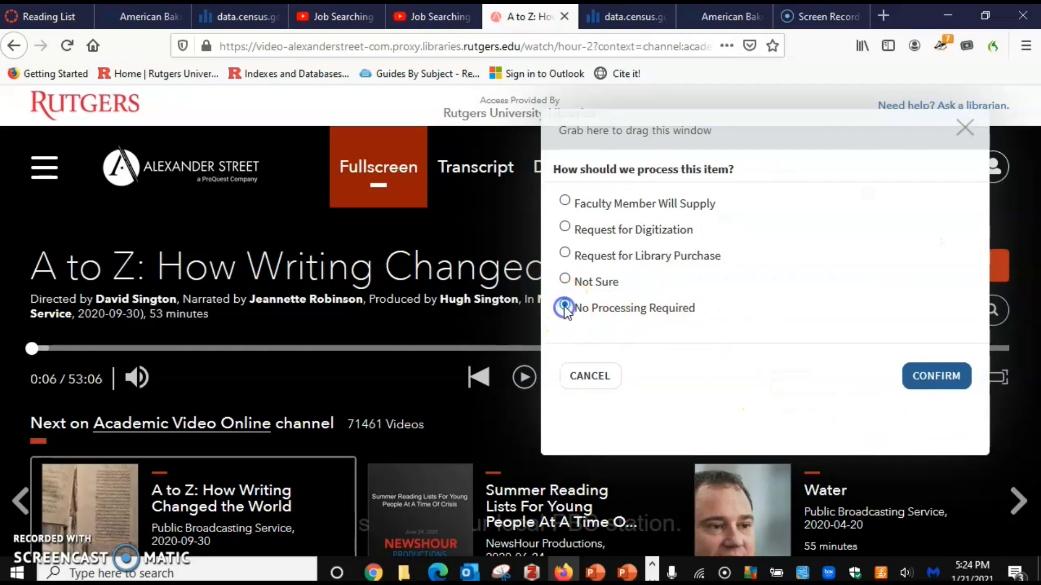
{"action": "left_click", "coordinate": [933, 379]}
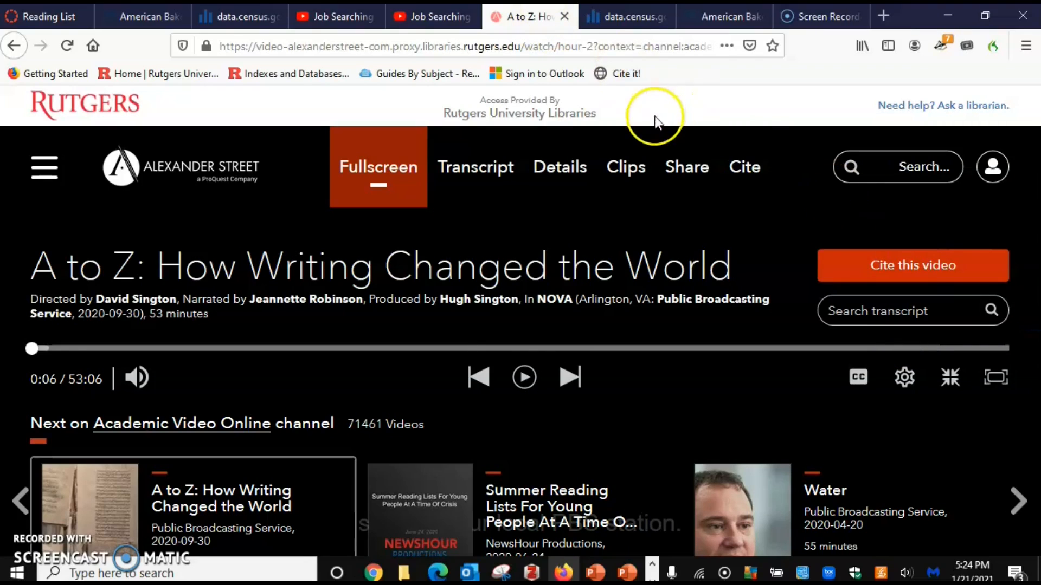
- Start a Cite It! citation for the data.census.gov page and set its title to "Explore Census Data"
{"action": "left_click", "coordinate": [631, 19]}
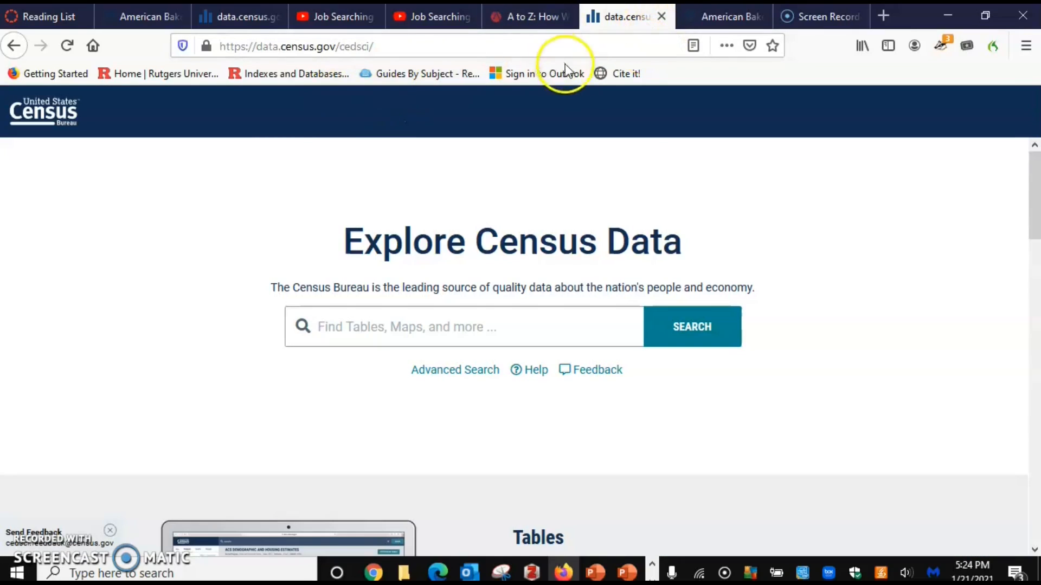
{"action": "left_click", "coordinate": [626, 72]}
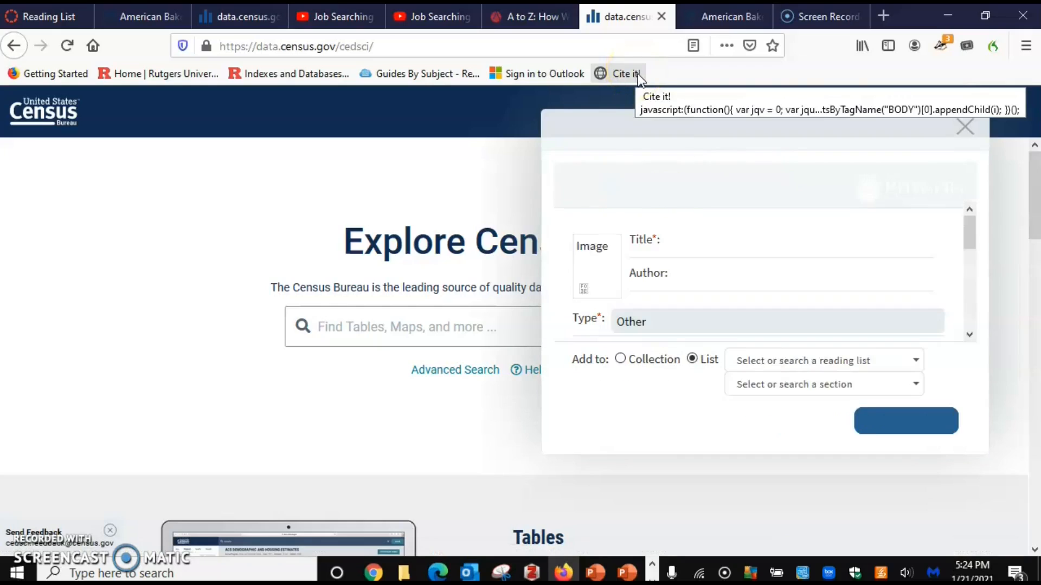
{"action": "left_click", "coordinate": [685, 244]}
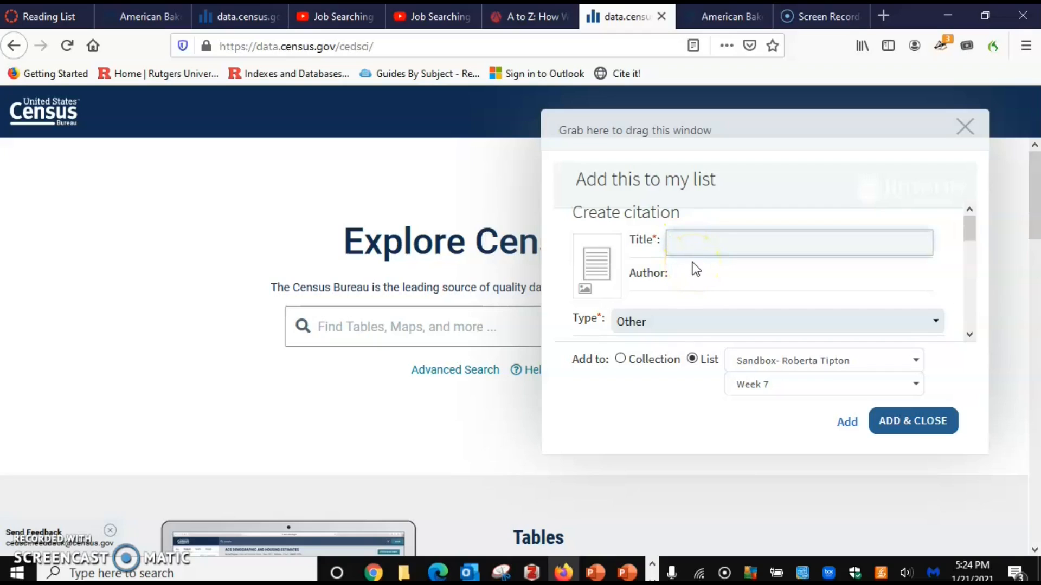
{"action": "type", "text": "Ex"}
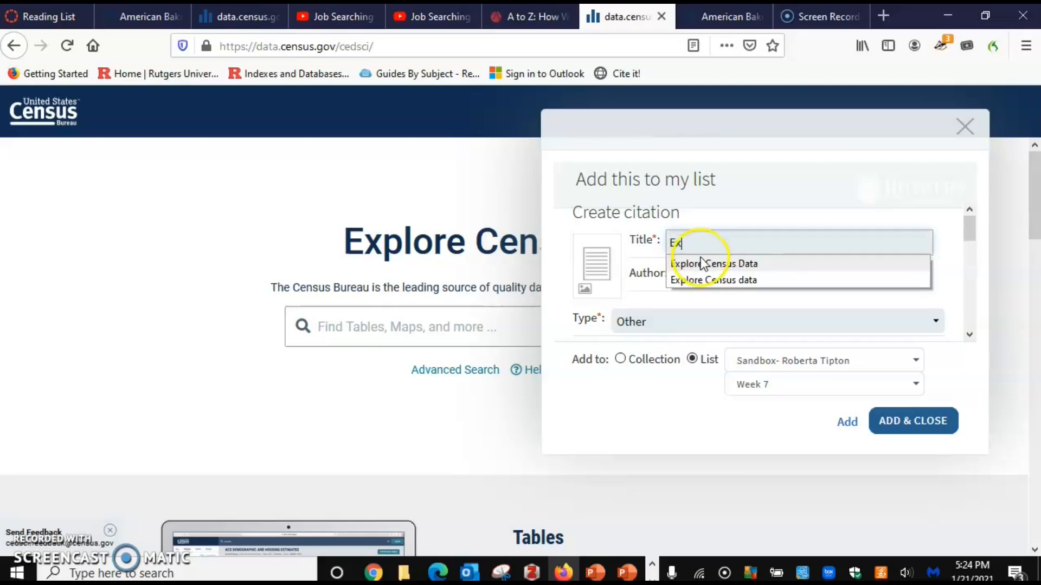
{"action": "left_click", "coordinate": [714, 263]}
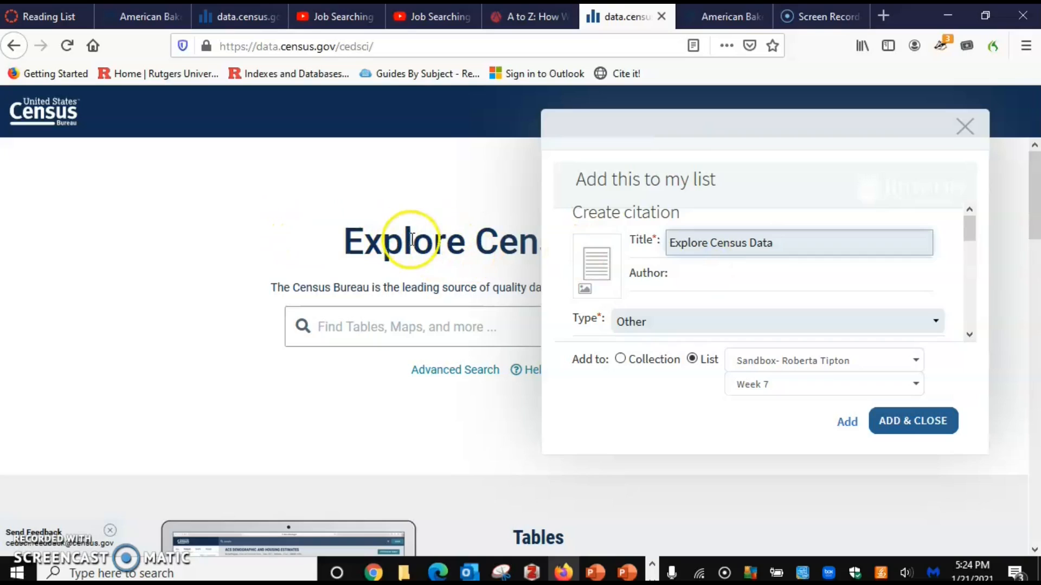
- Set the Explore Census Data citation's author to United States Census Bureau and its type to Website
{"action": "left_click", "coordinate": [706, 282]}
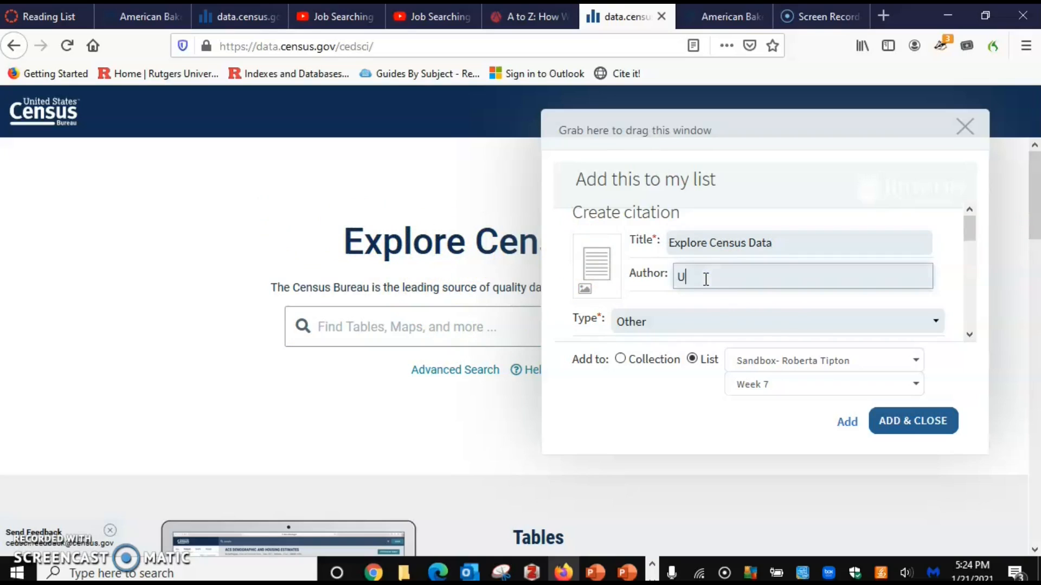
{"action": "type", "text": "U"}
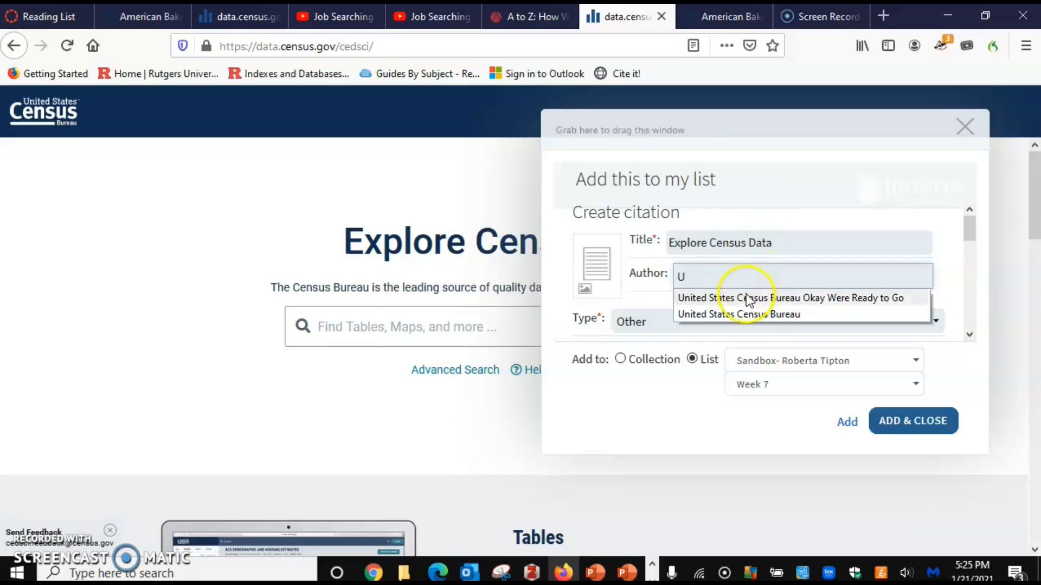
{"action": "left_click", "coordinate": [746, 315]}
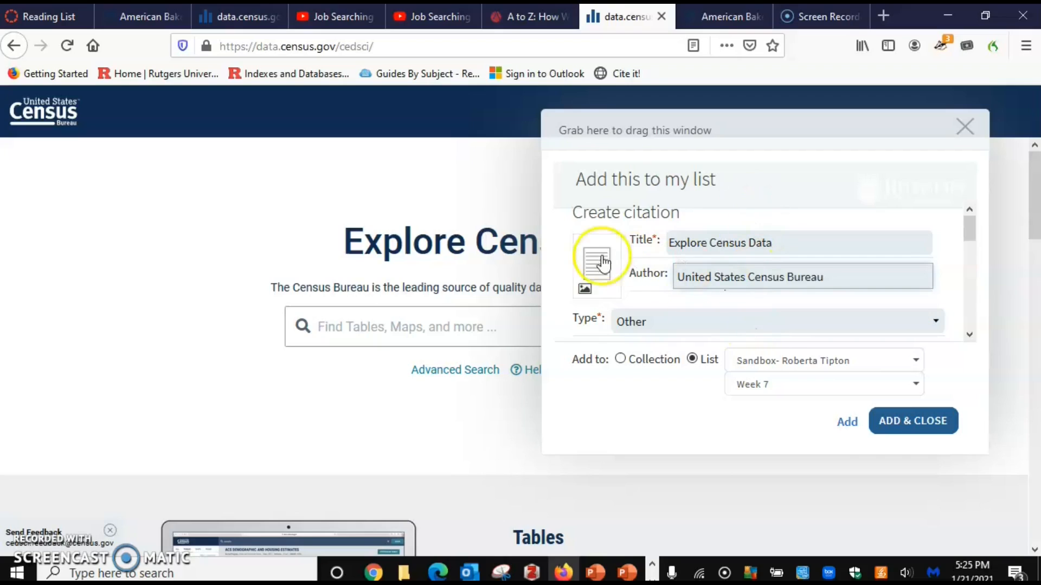
{"action": "left_click", "coordinate": [933, 323]}
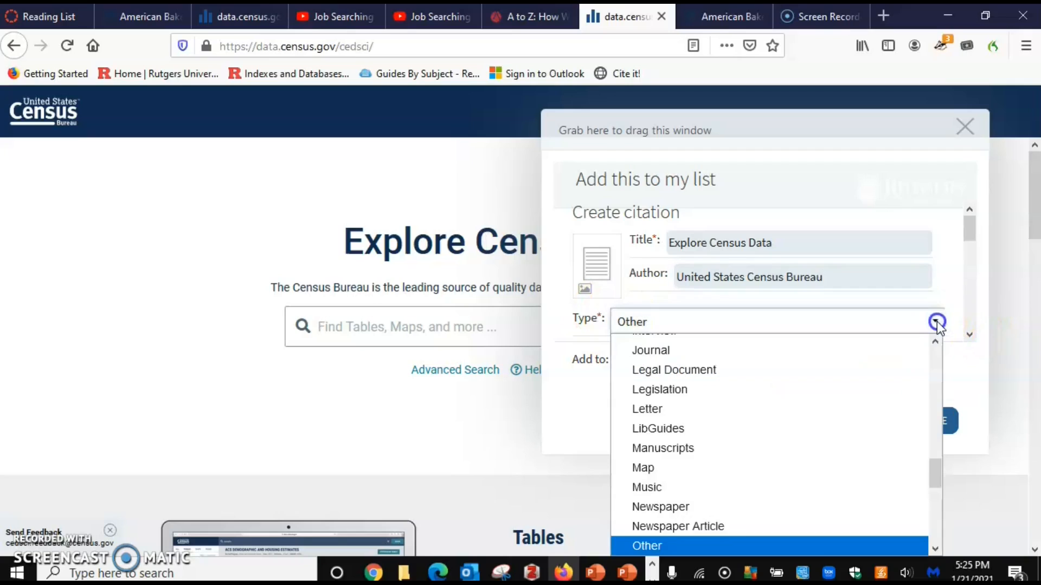
{"action": "scroll", "coordinate": [783, 404], "scroll_direction": "up", "scroll_amount": 3}
{"action": "scroll", "coordinate": [781, 406], "scroll_direction": "up", "scroll_amount": 7}
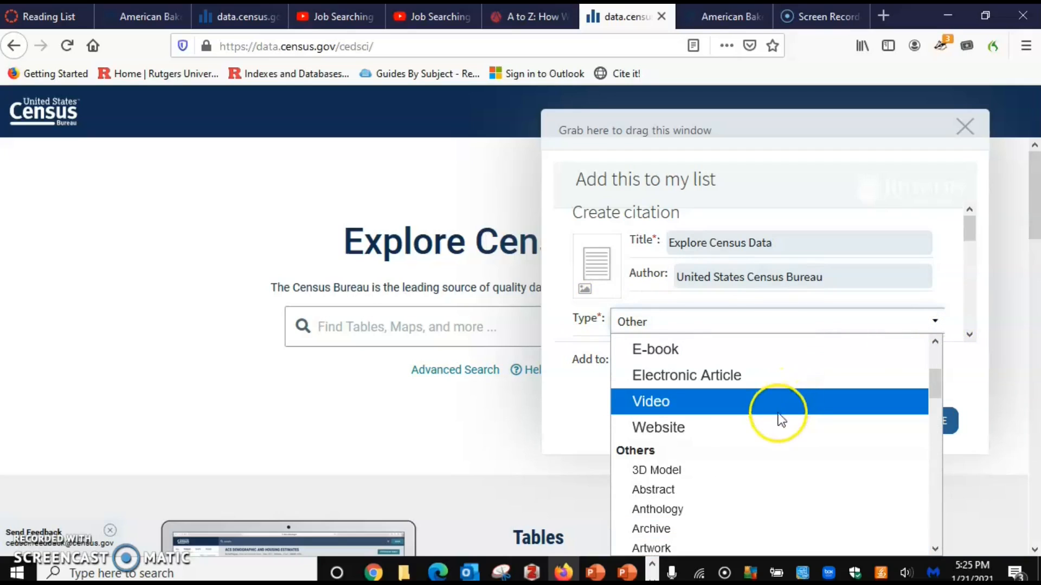
{"action": "left_click", "coordinate": [775, 427]}
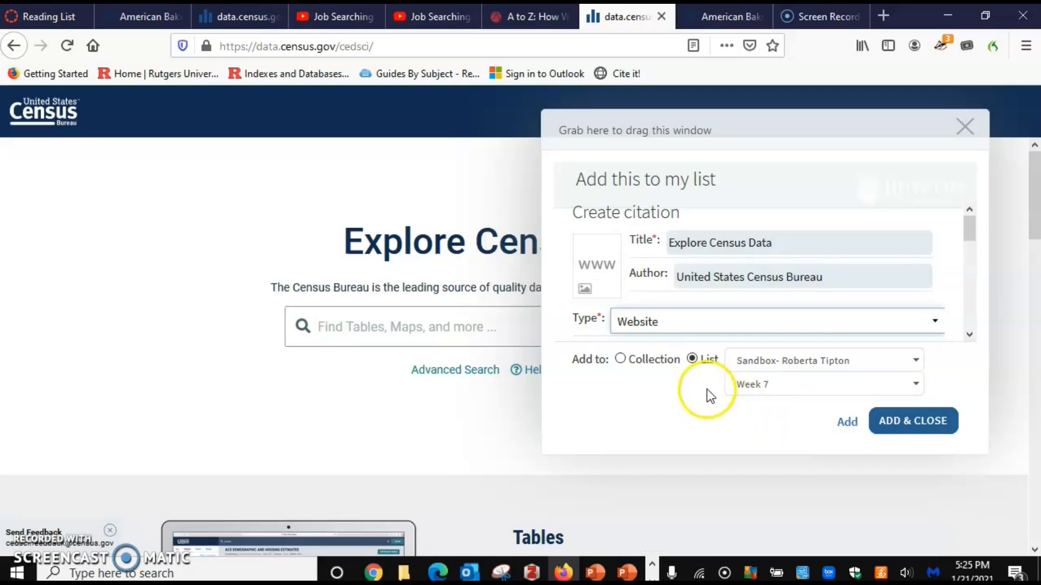
- Add the Explore Census Data citation to Week 7 of the sandbox list with No Processing Required
{"action": "left_click", "coordinate": [899, 415]}
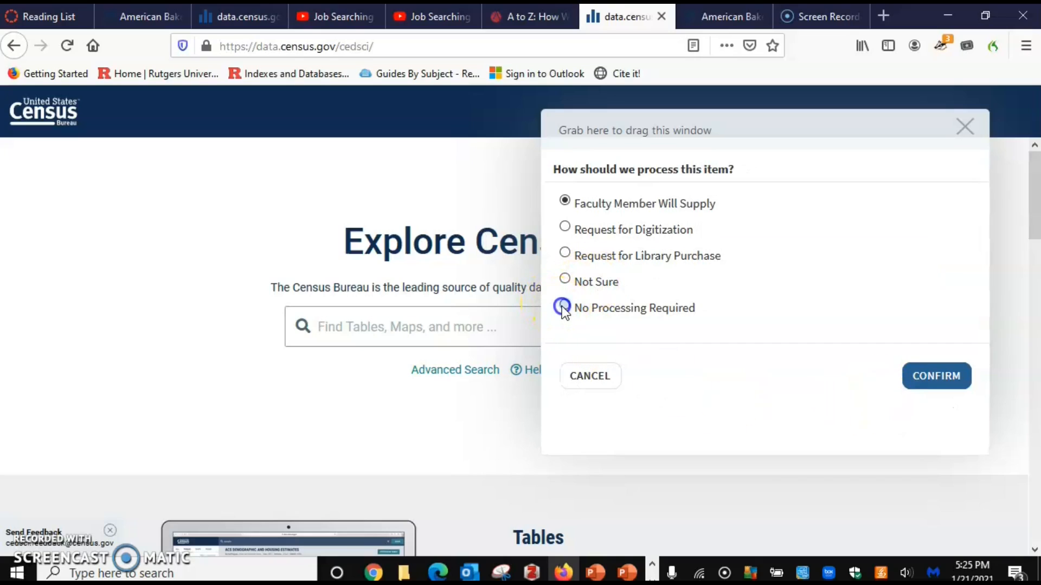
{"action": "left_click", "coordinate": [943, 379]}
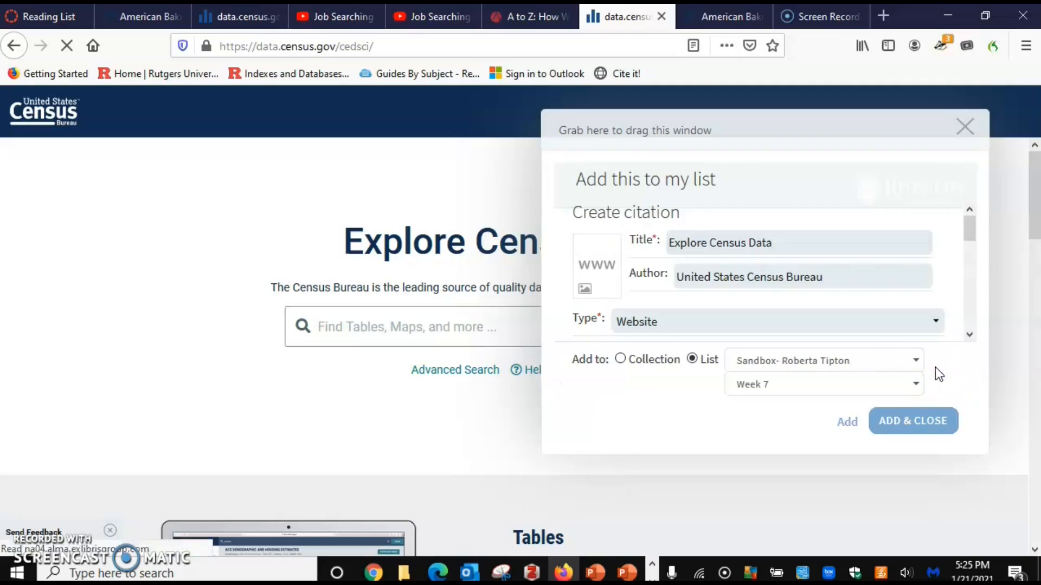
{"action": "left_click", "coordinate": [896, 365]}
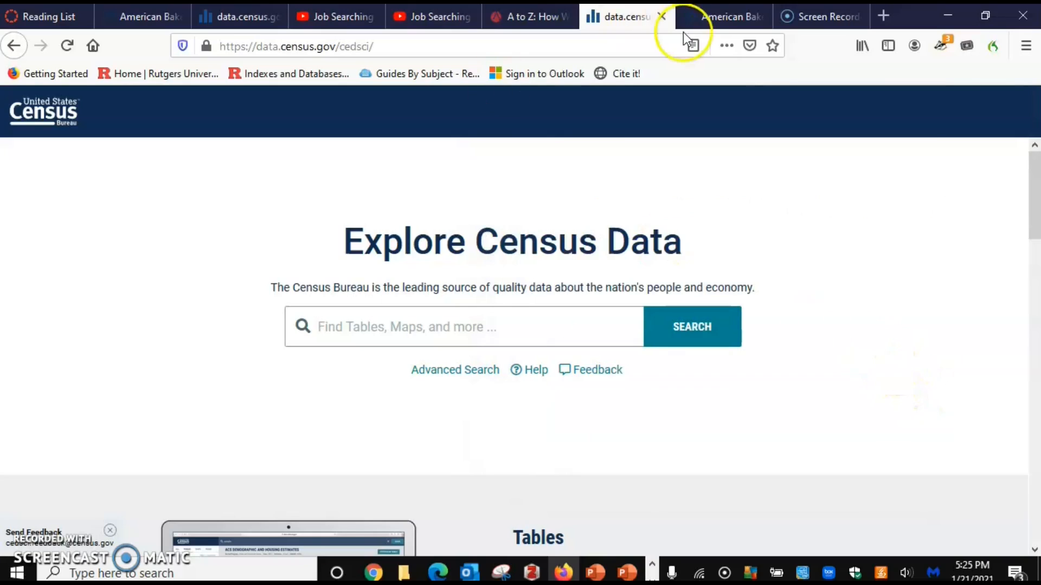
- Start a Cite It! citation for the American Bakers Association home page and set its type to Website
{"action": "left_click", "coordinate": [718, 15]}
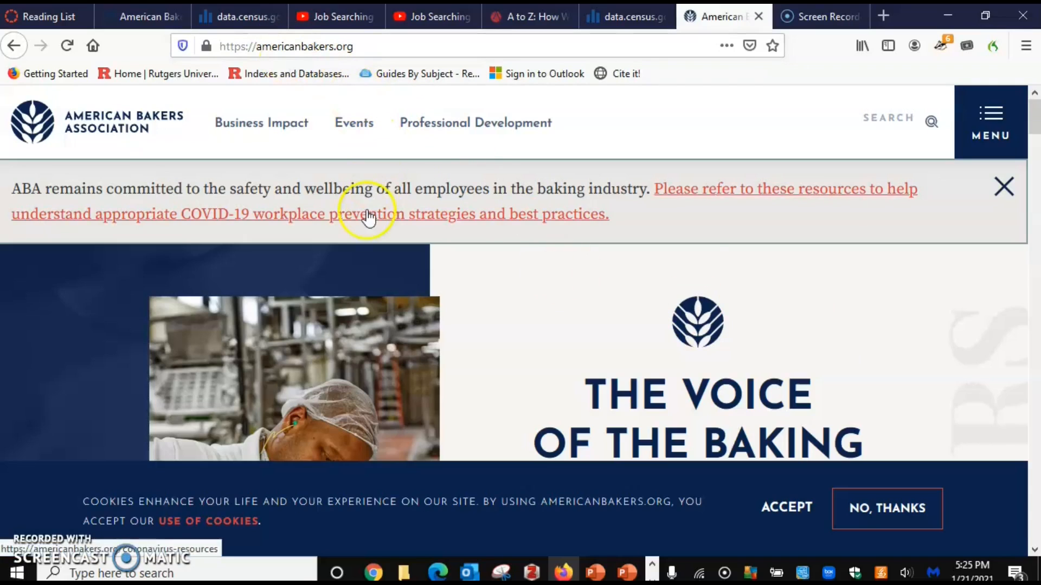
{"action": "left_click", "coordinate": [616, 72]}
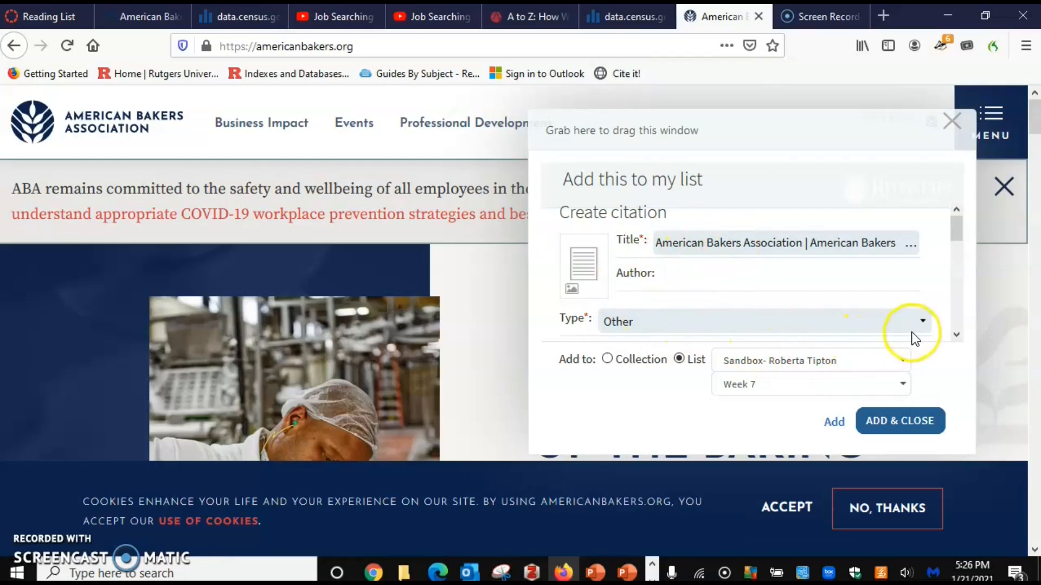
{"action": "left_click", "coordinate": [927, 319]}
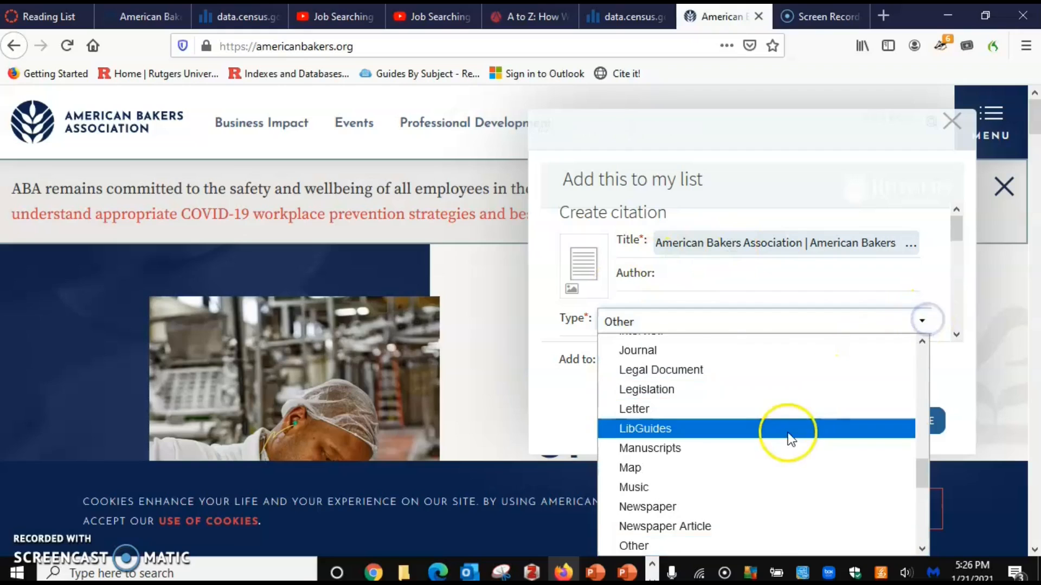
{"action": "scroll", "coordinate": [775, 420], "scroll_direction": "up", "scroll_amount": 4}
{"action": "scroll", "coordinate": [766, 403], "scroll_direction": "up", "scroll_amount": 10}
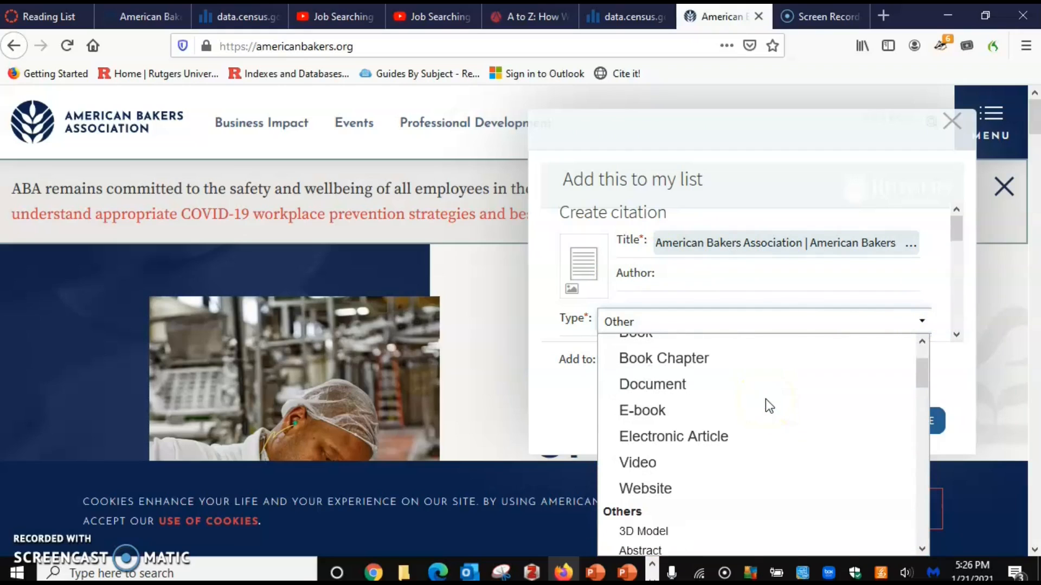
{"action": "left_click", "coordinate": [675, 490]}
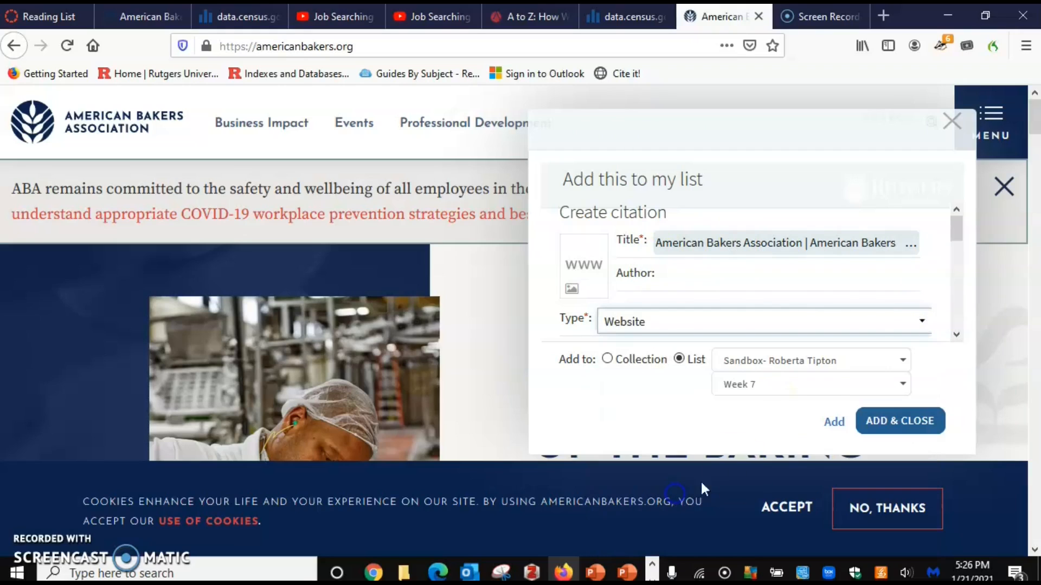
- Review the remaining citation fields and add the American Bakers Association website to Week 7 of the sandbox list with No Processing Required
{"action": "scroll", "coordinate": [817, 260], "scroll_direction": "down", "scroll_amount": 5}
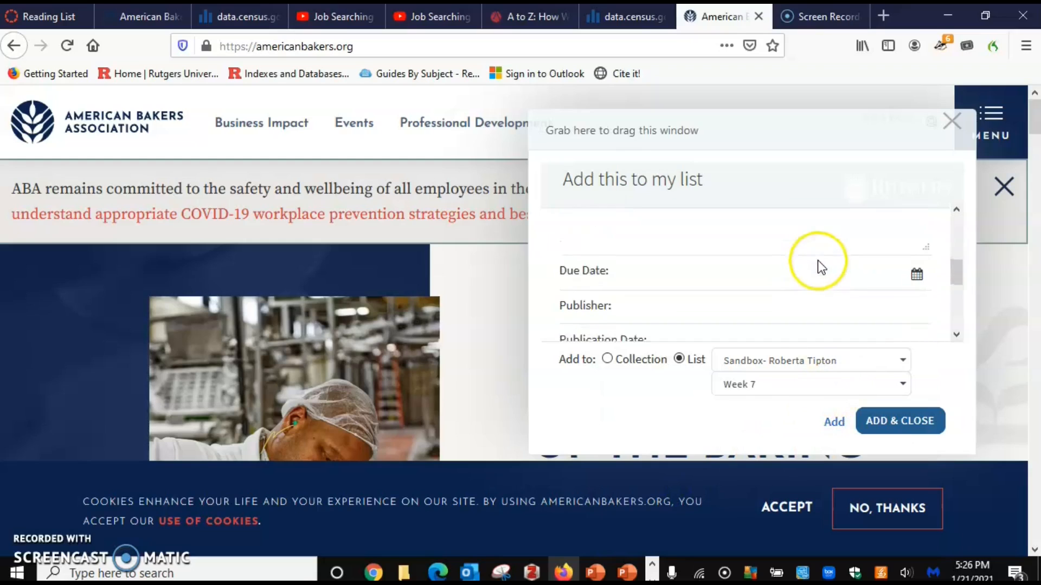
{"action": "scroll", "coordinate": [823, 253], "scroll_direction": "down", "scroll_amount": 2}
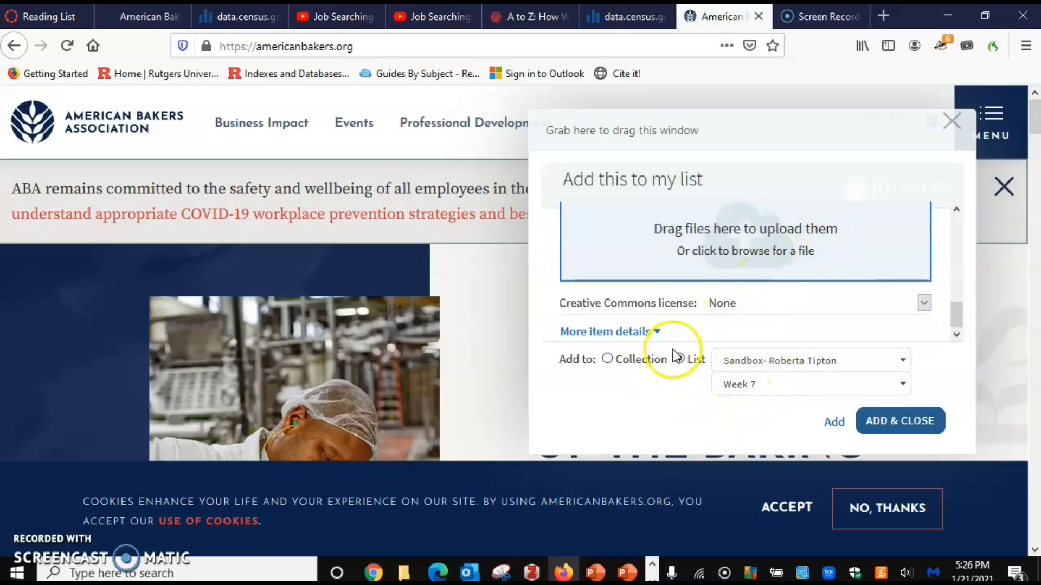
{"action": "scroll", "coordinate": [681, 325], "scroll_direction": "up", "scroll_amount": 3}
{"action": "scroll", "coordinate": [662, 345], "scroll_direction": "up", "scroll_amount": 3}
{"action": "scroll", "coordinate": [658, 342], "scroll_direction": "down", "scroll_amount": 3}
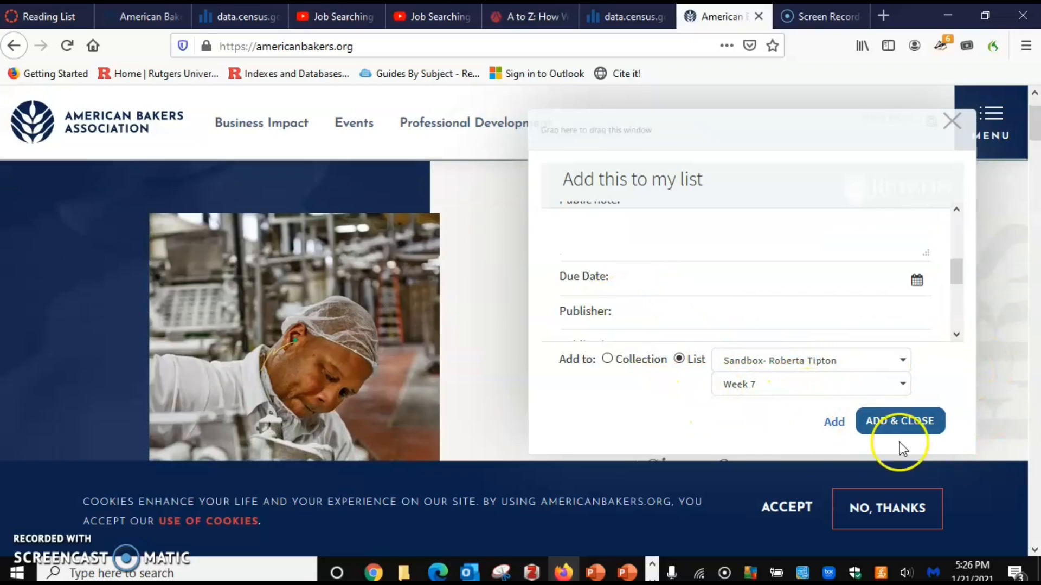
{"action": "left_click", "coordinate": [869, 427]}
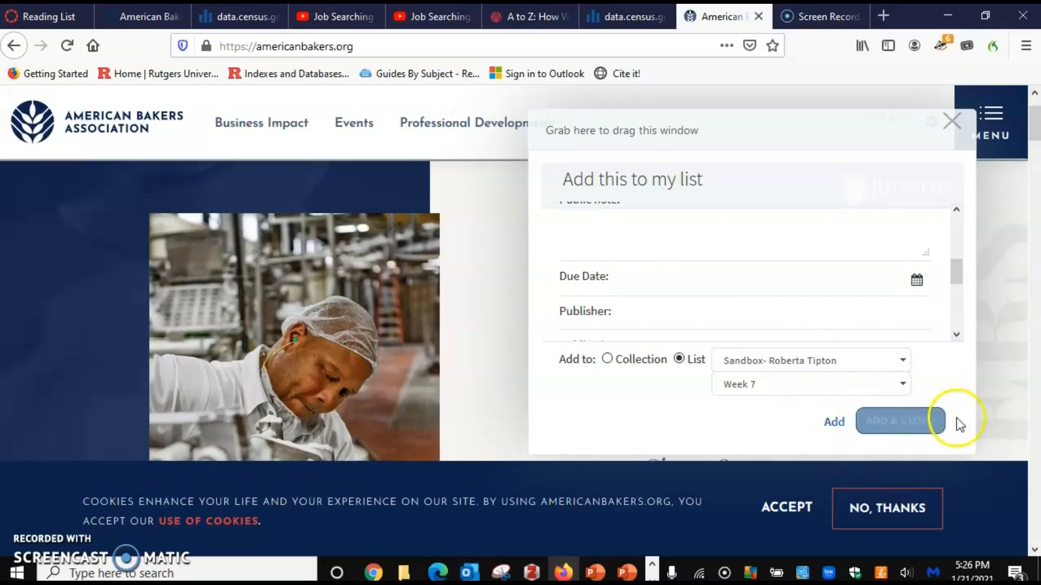
{"action": "left_click", "coordinate": [905, 426]}
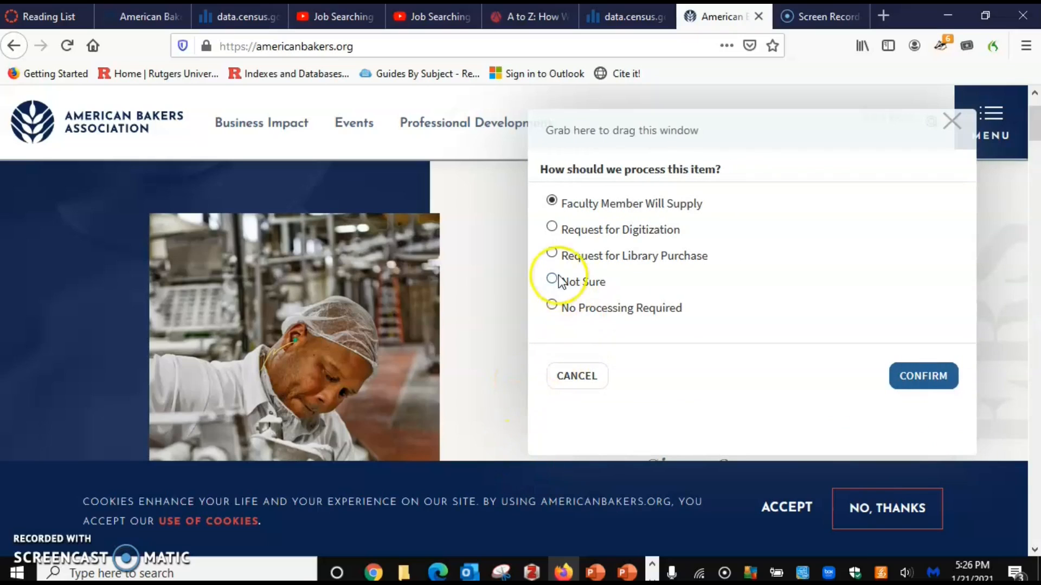
{"action": "left_click", "coordinate": [552, 307]}
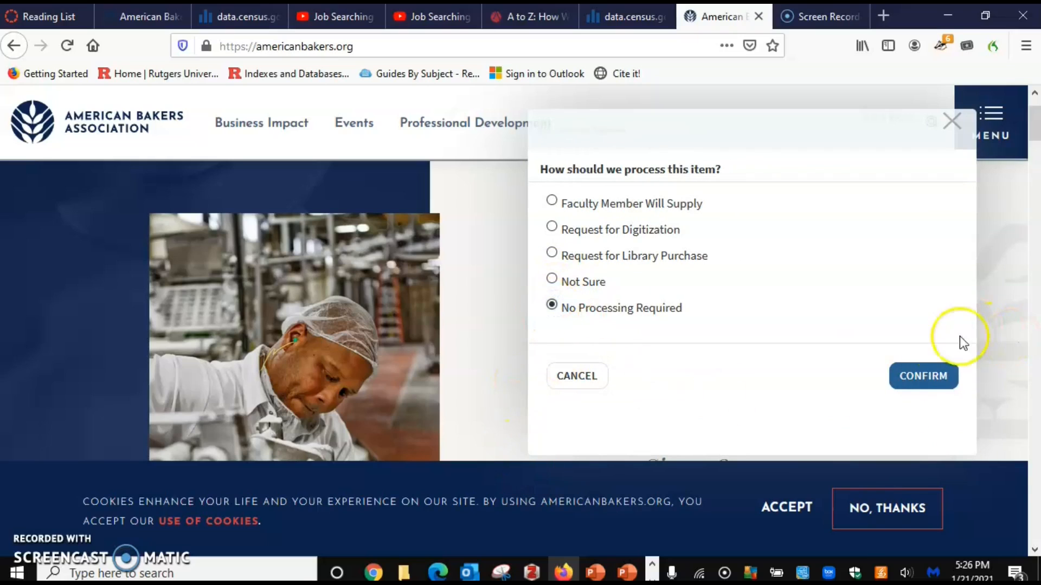
{"action": "left_click", "coordinate": [920, 380]}
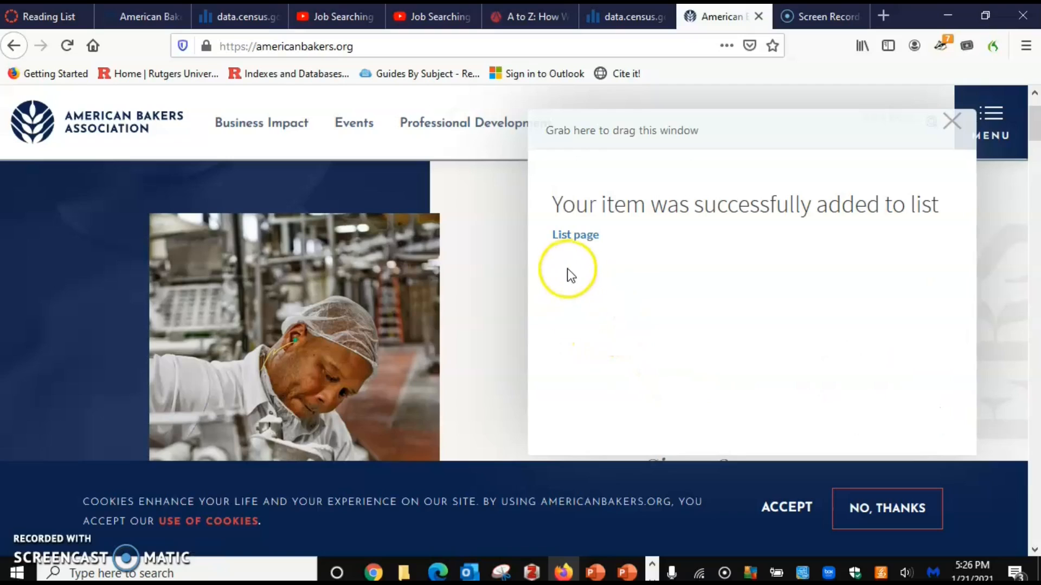
{"action": "left_click", "coordinate": [567, 239]}
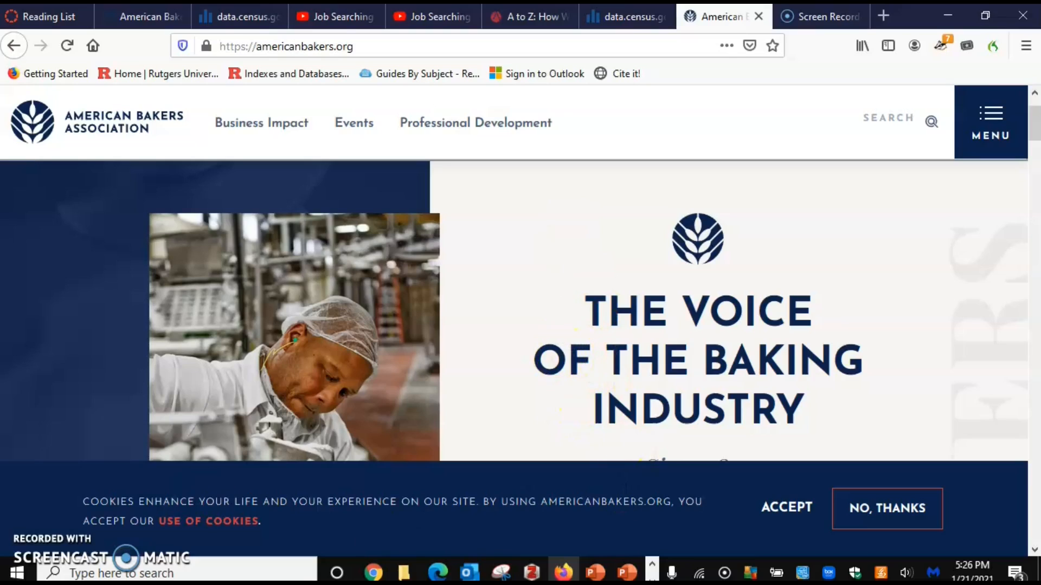
- Return to the Canvas reading list and check the Week 7 details of "Job Searching for Graduate Students part 1 Intro"
{"action": "left_click", "coordinate": [49, 19]}
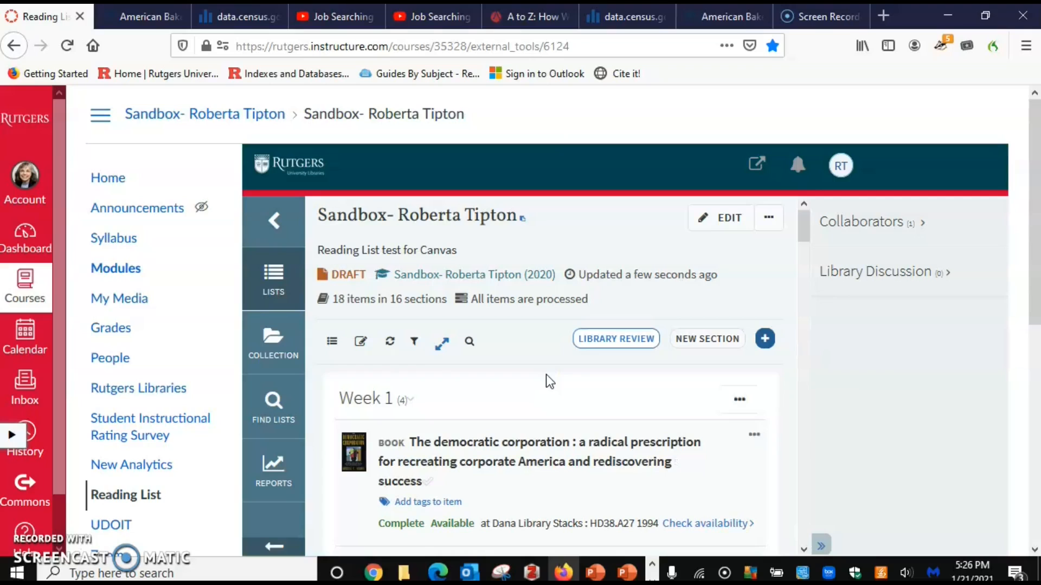
{"action": "scroll", "coordinate": [454, 385], "scroll_direction": "down", "scroll_amount": 8}
{"action": "scroll", "coordinate": [457, 386], "scroll_direction": "down", "scroll_amount": 10}
{"action": "scroll", "coordinate": [470, 358], "scroll_direction": "up", "scroll_amount": 15}
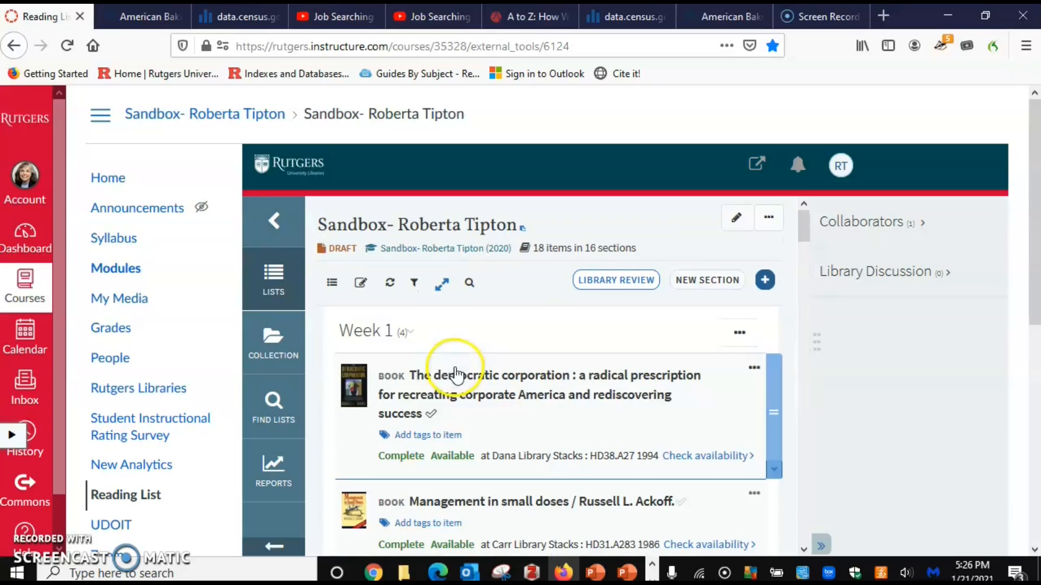
{"action": "scroll", "coordinate": [453, 374], "scroll_direction": "down", "scroll_amount": 8}
{"action": "scroll", "coordinate": [437, 373], "scroll_direction": "down", "scroll_amount": 10}
{"action": "scroll", "coordinate": [439, 371], "scroll_direction": "down", "scroll_amount": 5}
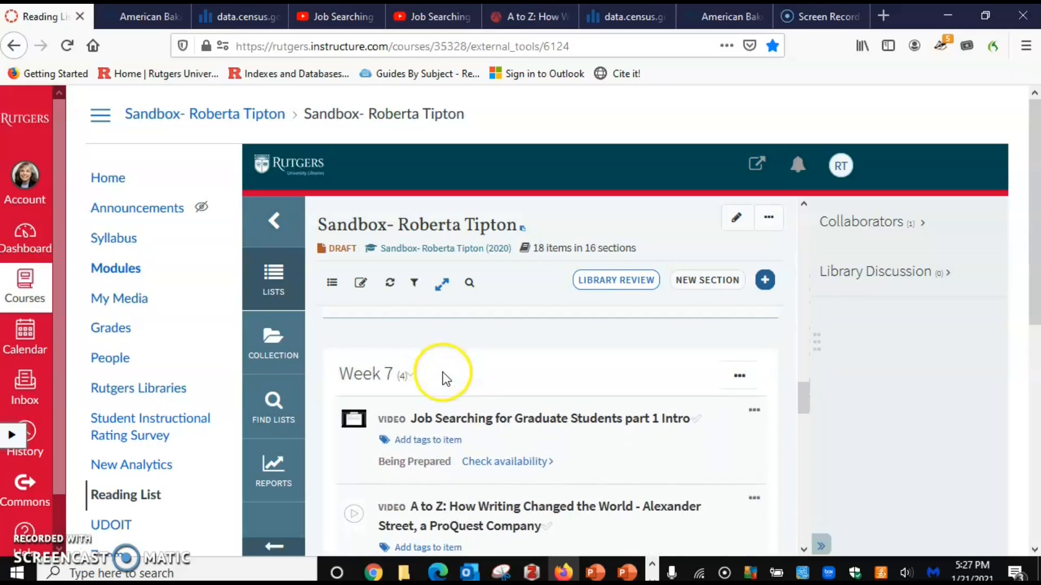
{"action": "left_click", "coordinate": [484, 467]}
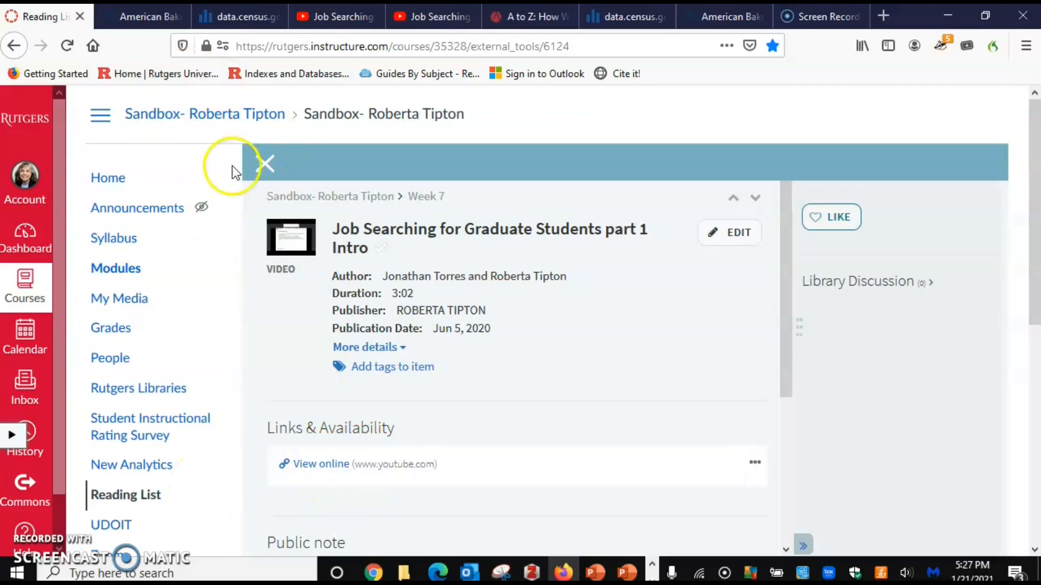
{"action": "left_click", "coordinate": [257, 169]}
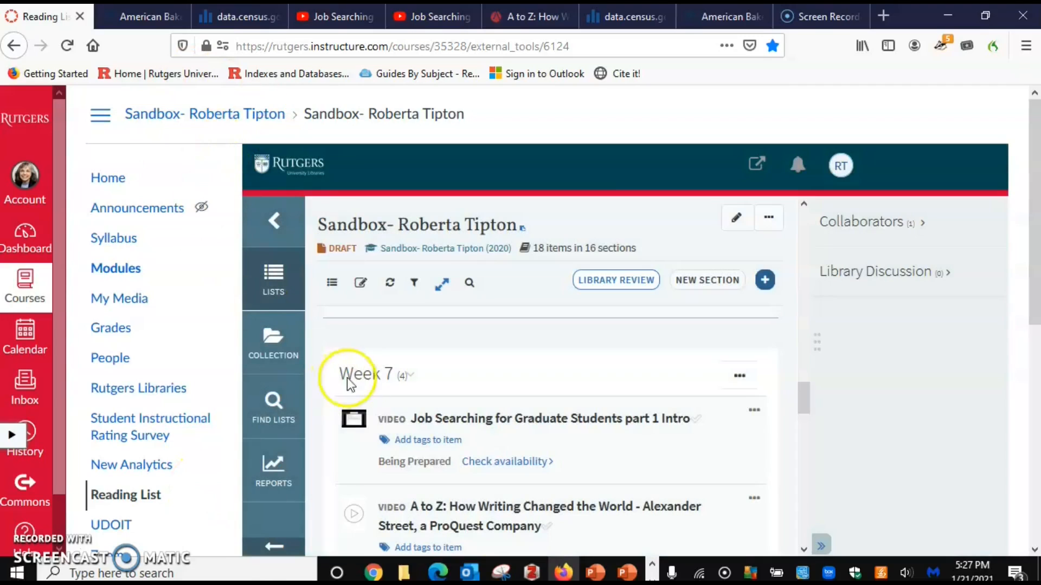
- Open the Week 7 item "A to Z: How Writing Changed the World" and test its online link to the video page
{"action": "left_click", "coordinate": [471, 464]}
{"action": "scroll", "coordinate": [470, 464], "scroll_direction": "down", "scroll_amount": 3}
{"action": "left_click", "coordinate": [502, 476]}
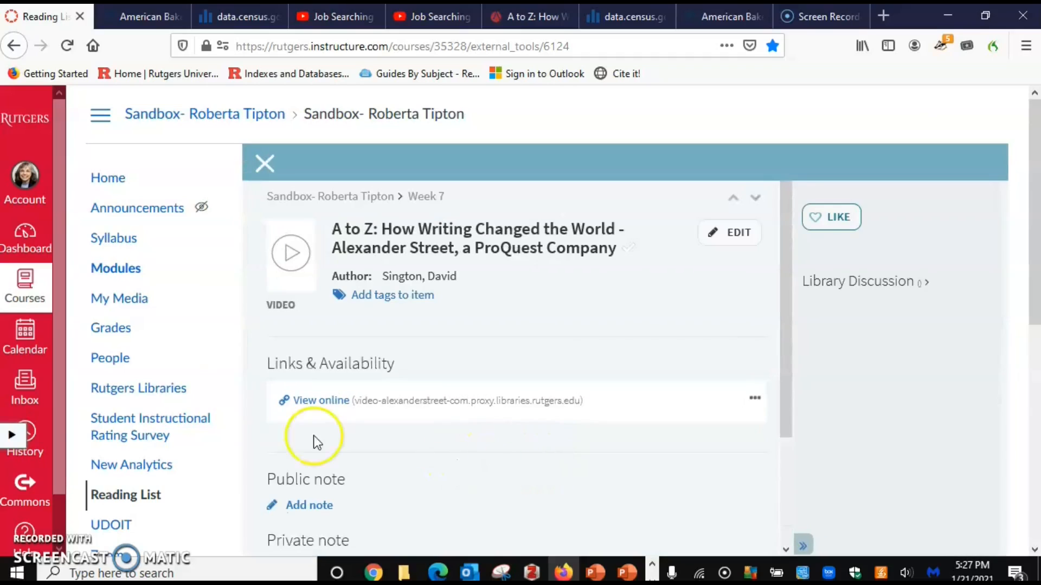
{"action": "left_click", "coordinate": [319, 401]}
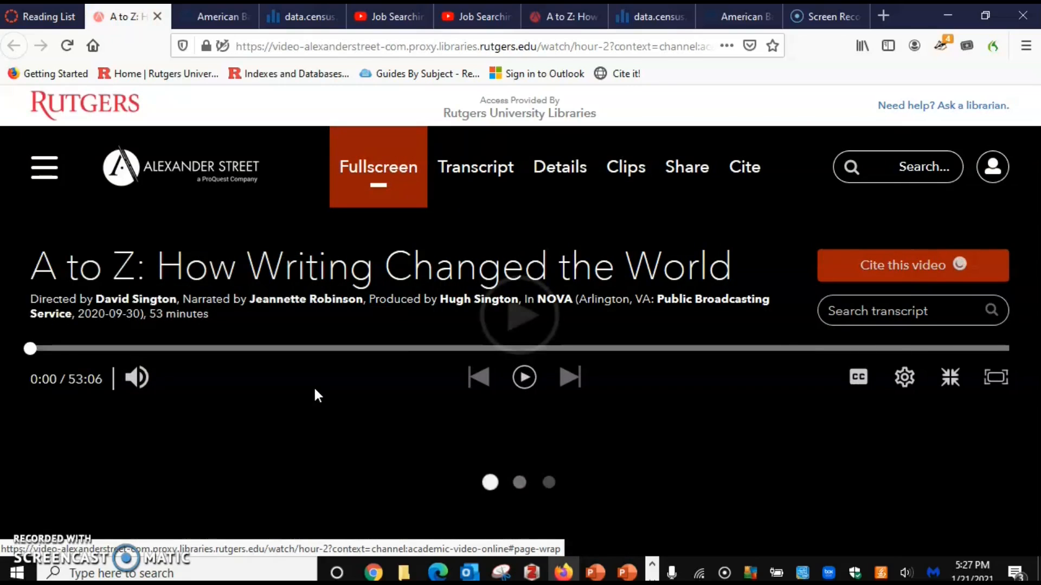
{"action": "scroll", "coordinate": [313, 386], "scroll_direction": "down", "scroll_amount": 2}
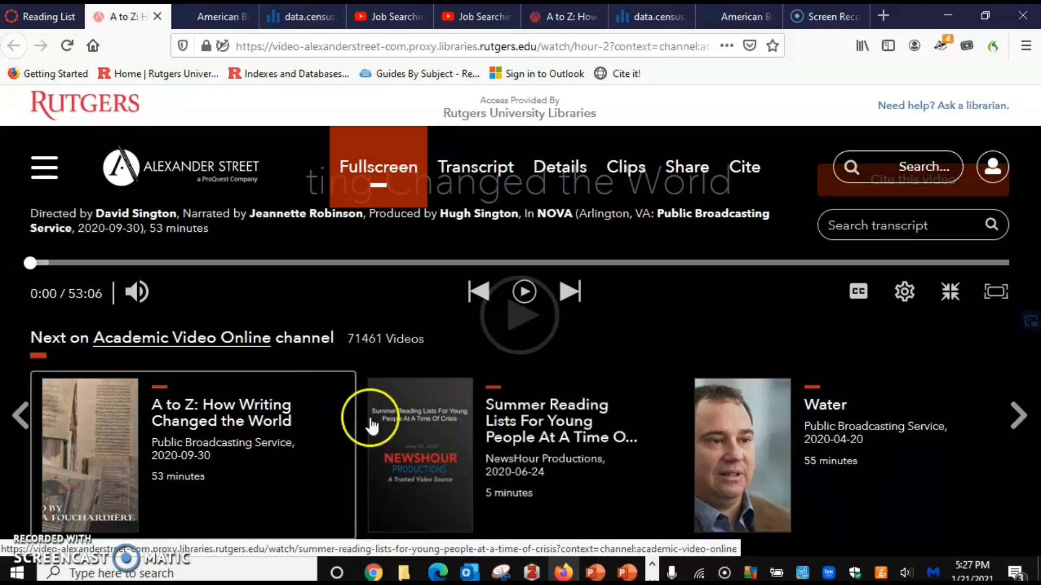
{"action": "scroll", "coordinate": [365, 395], "scroll_direction": "up", "scroll_amount": 2}
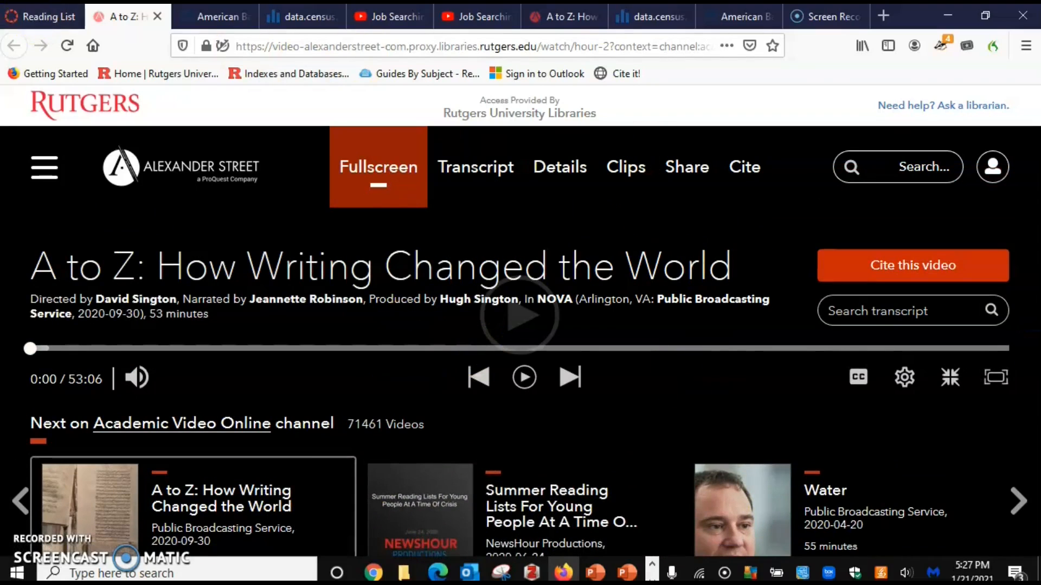
- Go back to the reading list and check the availability details of the Explore Census Data website item
{"action": "left_click", "coordinate": [33, 16]}
{"action": "left_click", "coordinate": [264, 175]}
{"action": "left_click", "coordinate": [419, 449]}
{"action": "scroll", "coordinate": [477, 461], "scroll_direction": "down", "scroll_amount": 2}
{"action": "left_click", "coordinate": [495, 476]}
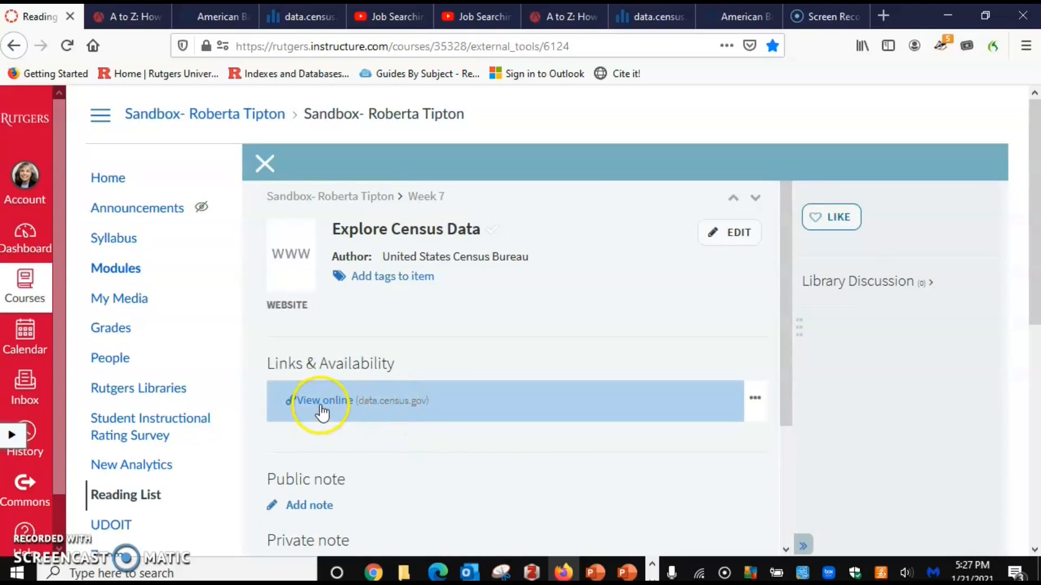
{"action": "left_click", "coordinate": [265, 162]}
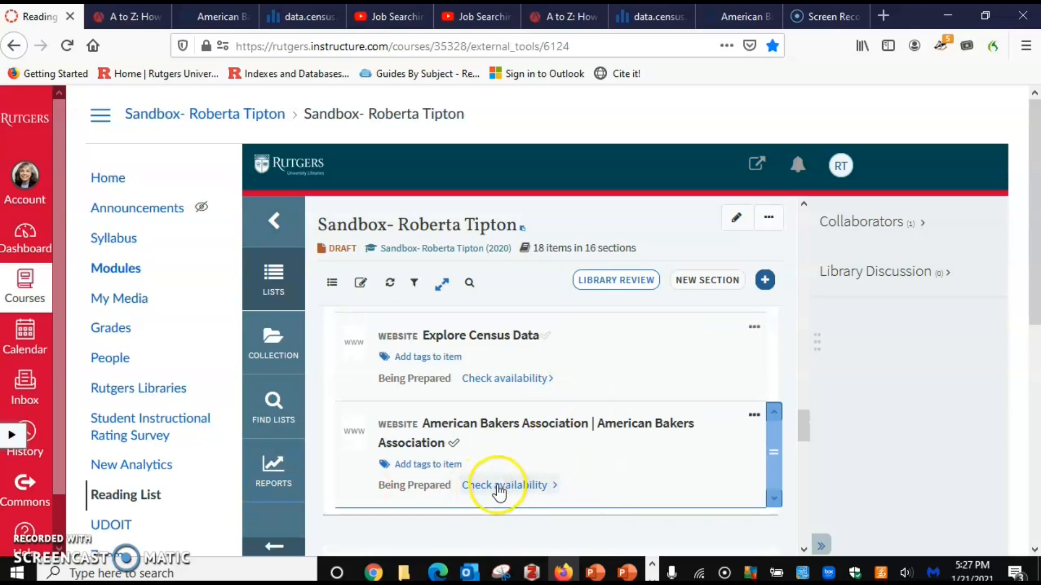
- Test the American Bakers Association item's online link, and return to the Week 7 section of the reading list
{"action": "left_click", "coordinate": [493, 486]}
{"action": "left_click", "coordinate": [299, 416]}
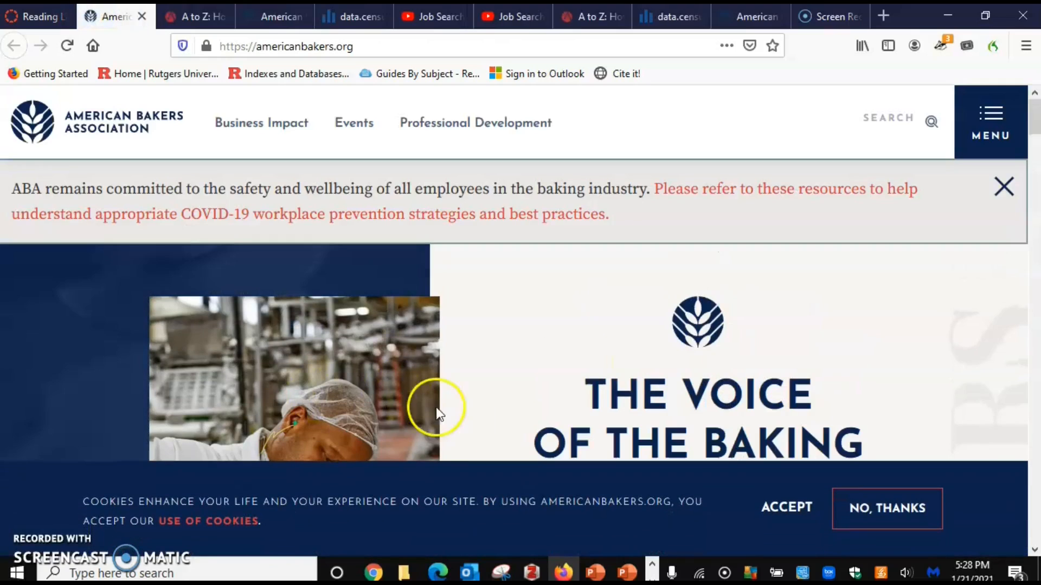
{"action": "scroll", "coordinate": [460, 386], "scroll_direction": "down", "scroll_amount": 2}
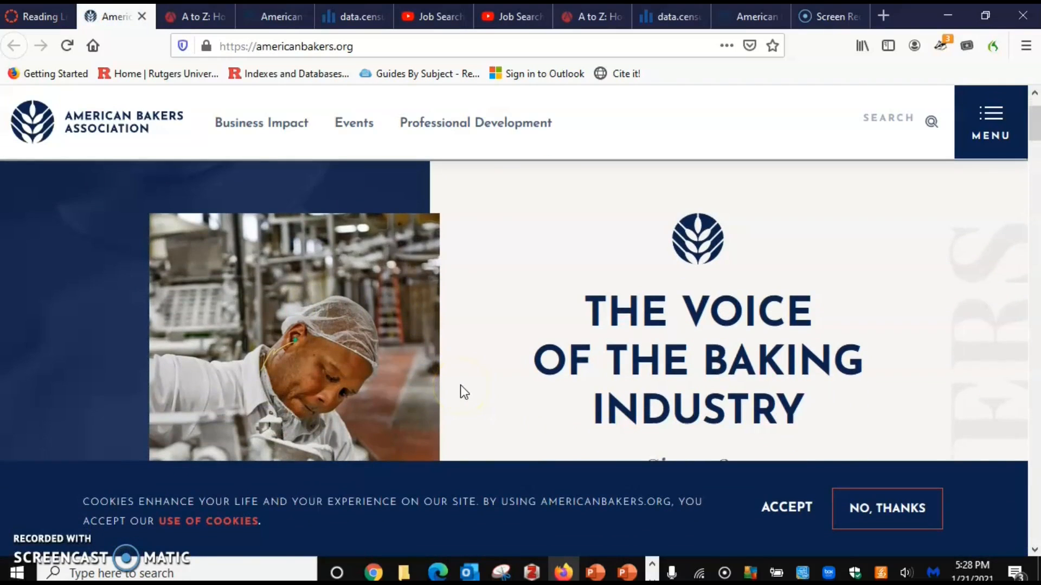
{"action": "scroll", "coordinate": [529, 385], "scroll_direction": "up", "scroll_amount": 2}
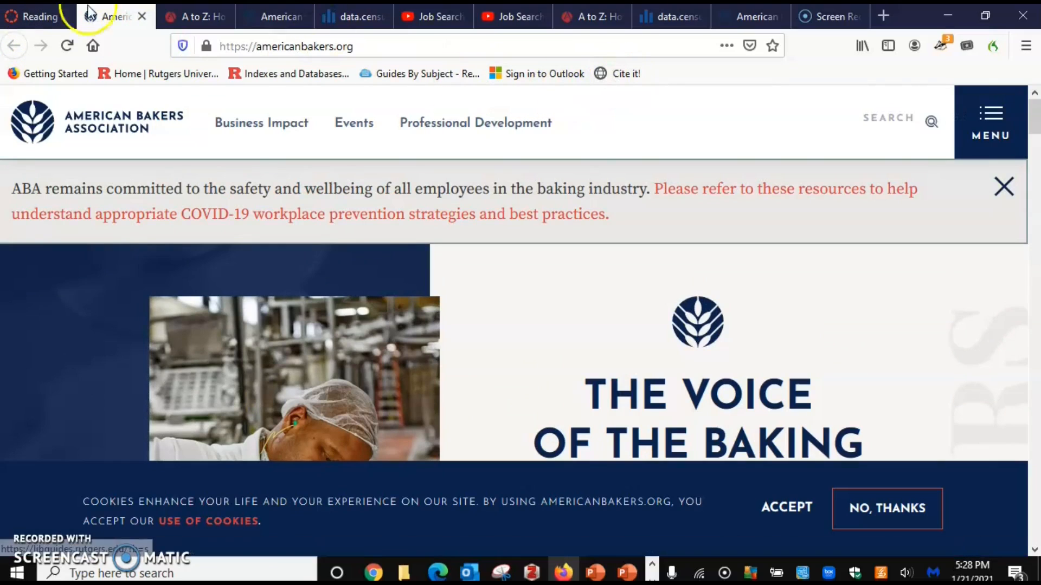
{"action": "left_click", "coordinate": [30, 18]}
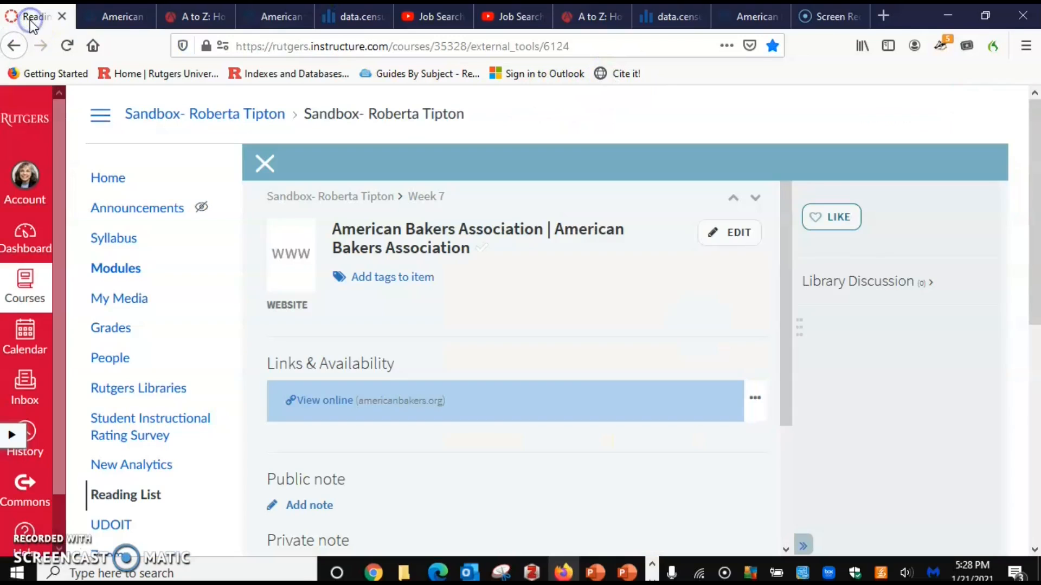
{"action": "left_click", "coordinate": [265, 163]}
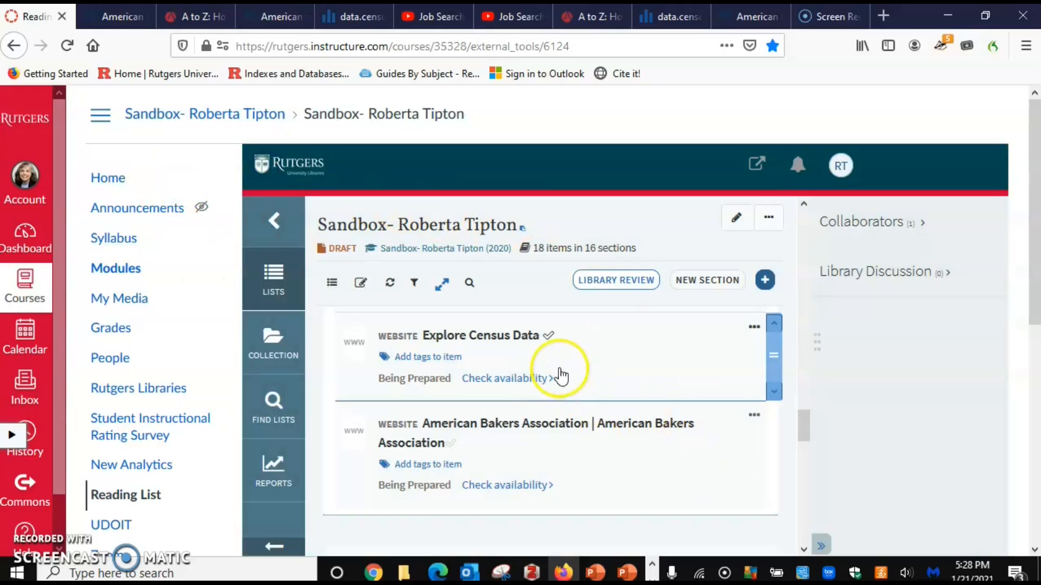
{"action": "scroll", "coordinate": [566, 388], "scroll_direction": "down", "scroll_amount": 3}
{"action": "scroll", "coordinate": [575, 412], "scroll_direction": "down", "scroll_amount": 2}
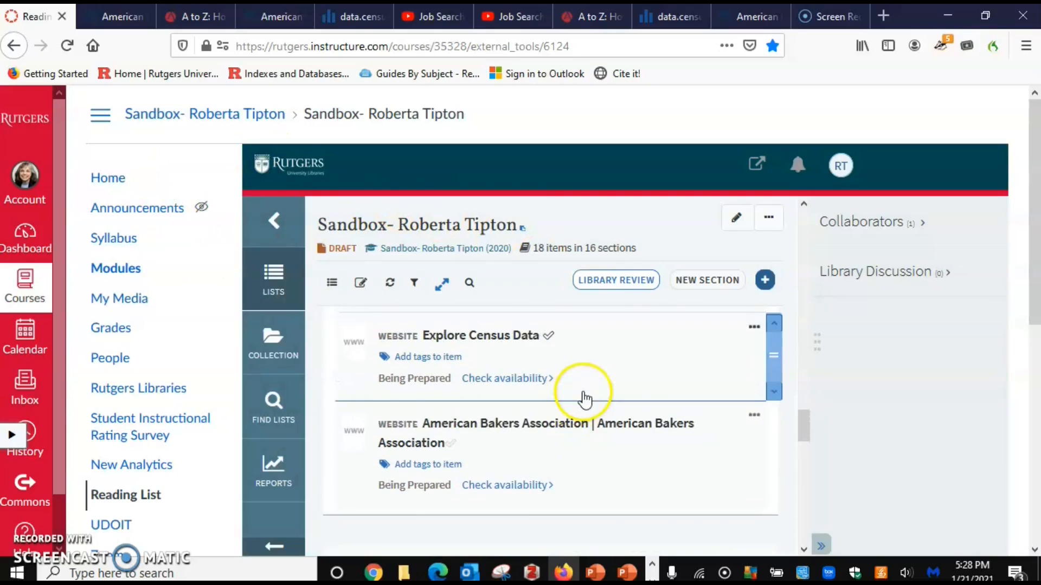